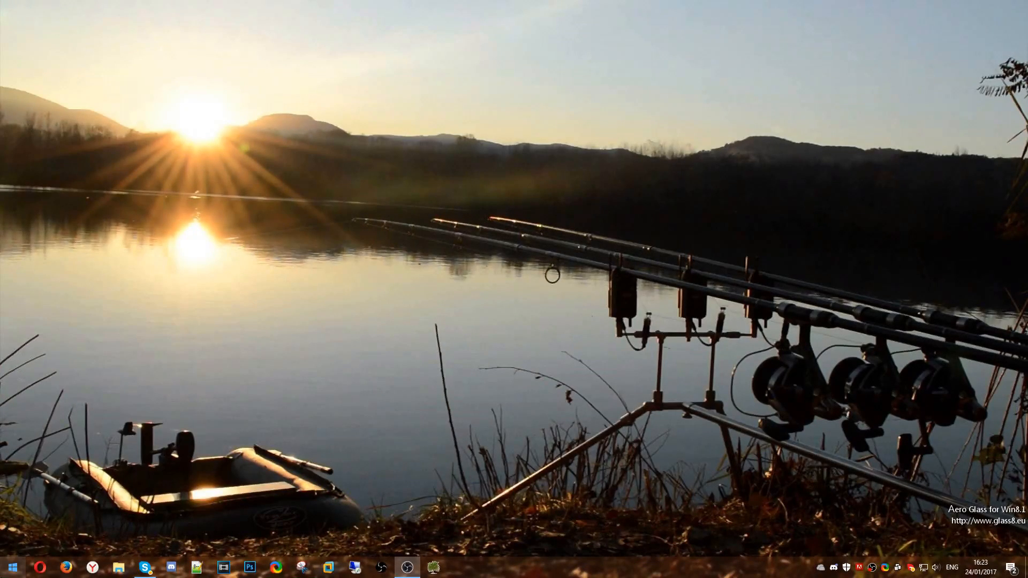
Step: Turn on the Windows features Hyper-V Management Tools and Hyper-V Platform
click(4, 572)
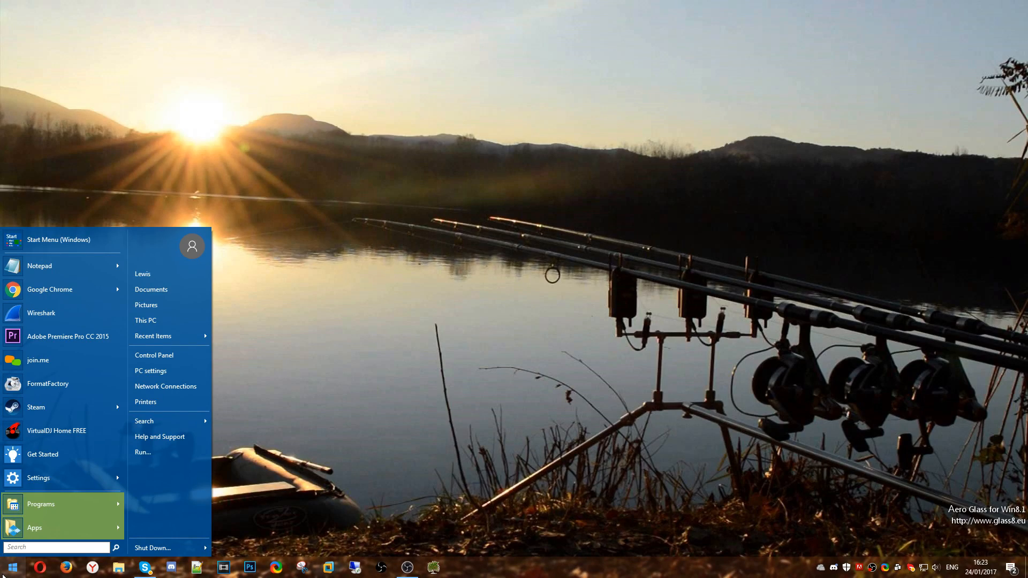
text(enable)
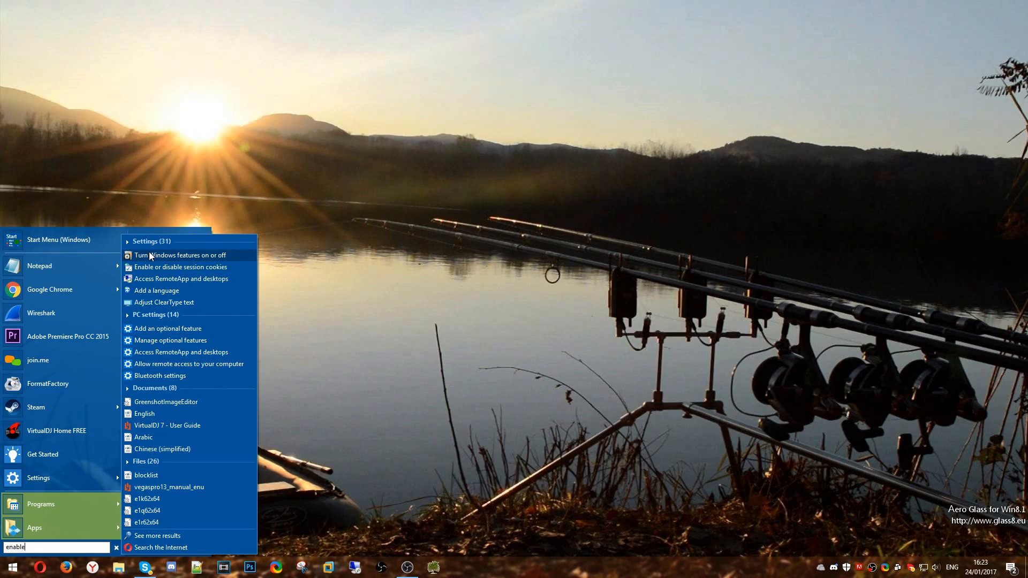
click(187, 257)
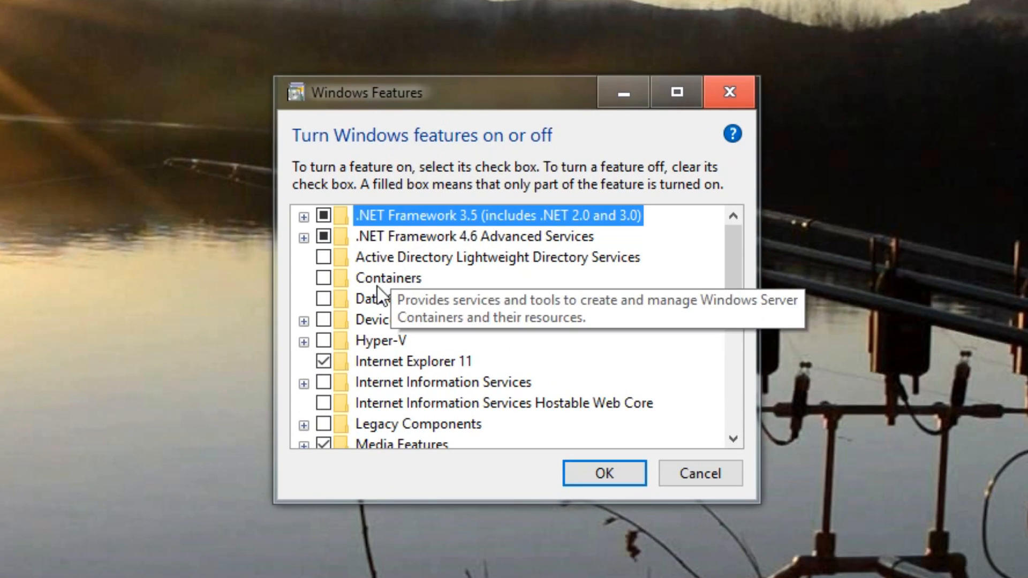
click(303, 342)
click(345, 362)
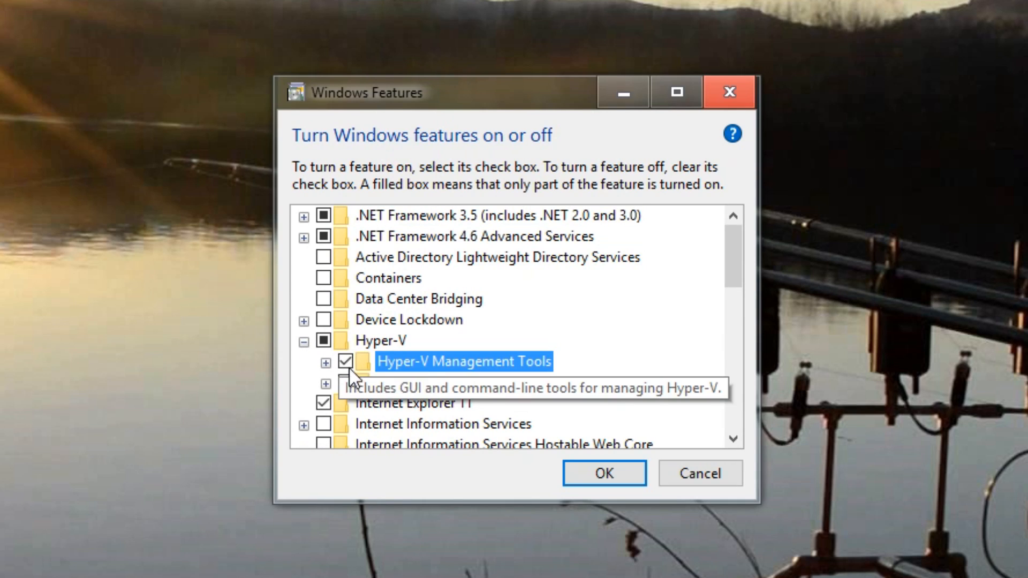
click(345, 382)
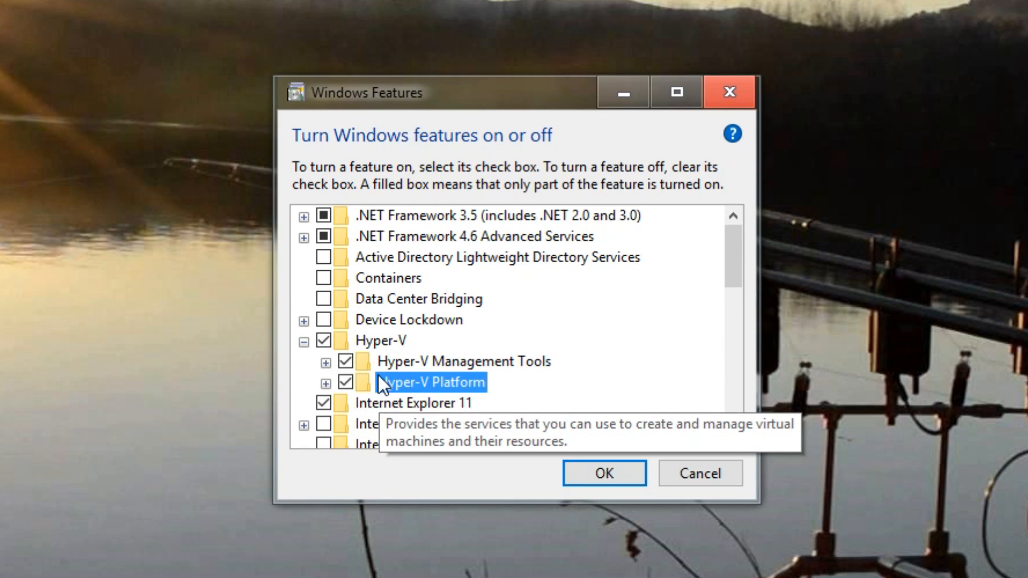
click(579, 476)
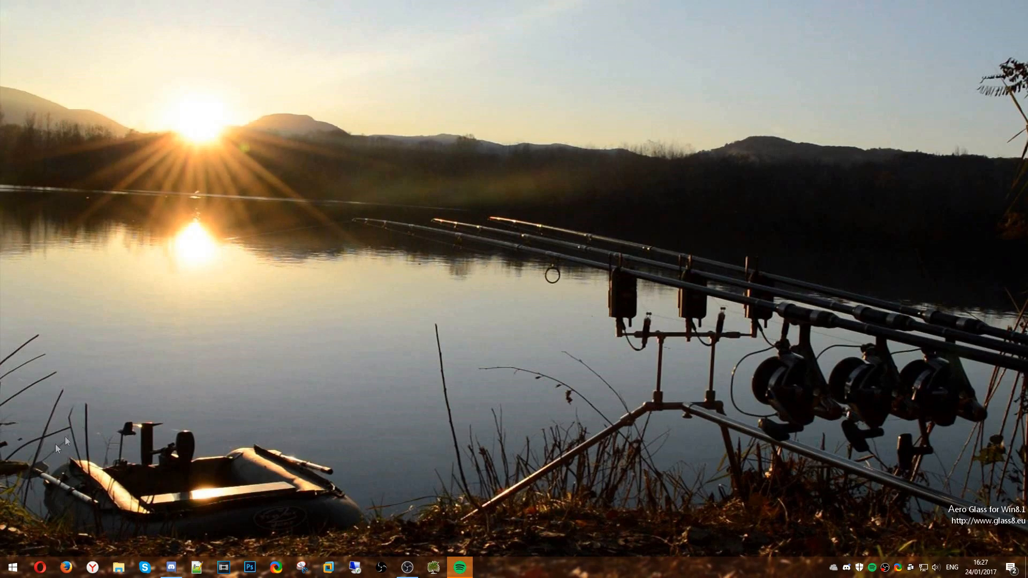
Step: Open Hyper-V Manager and select the local computer as the server to manage
click(1, 568)
text(hyper)
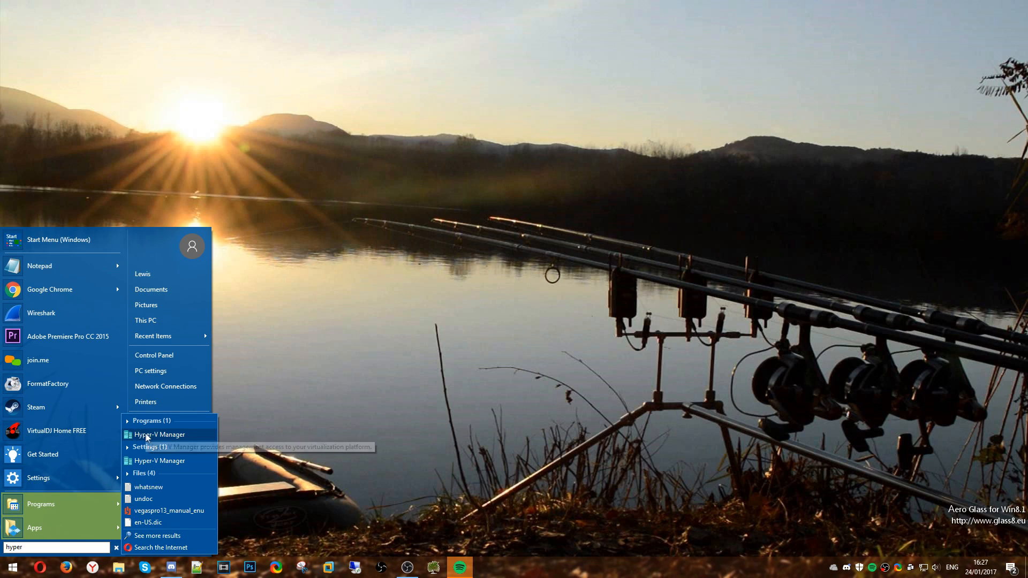
click(147, 434)
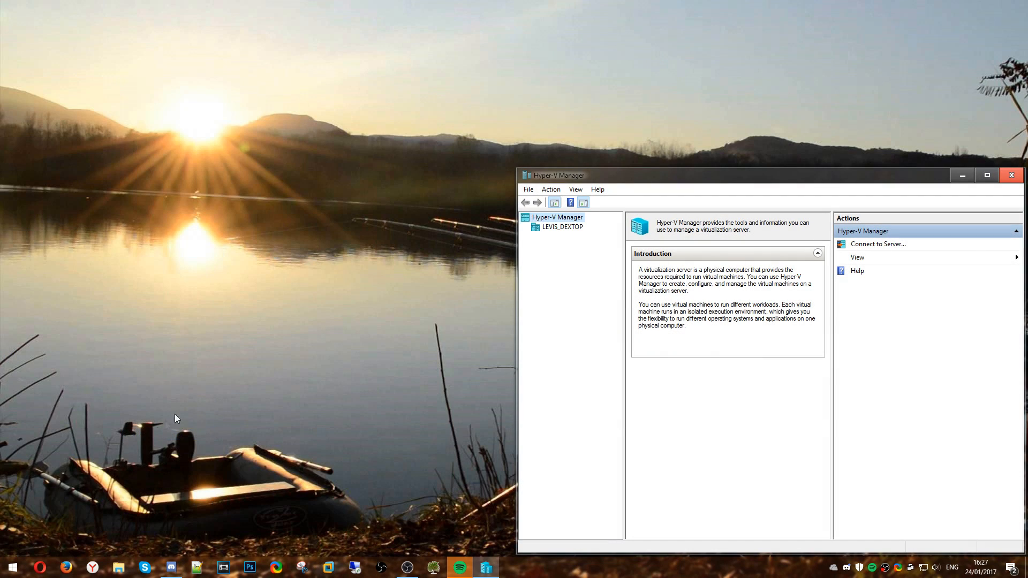
drag(547, 172, 475, 151)
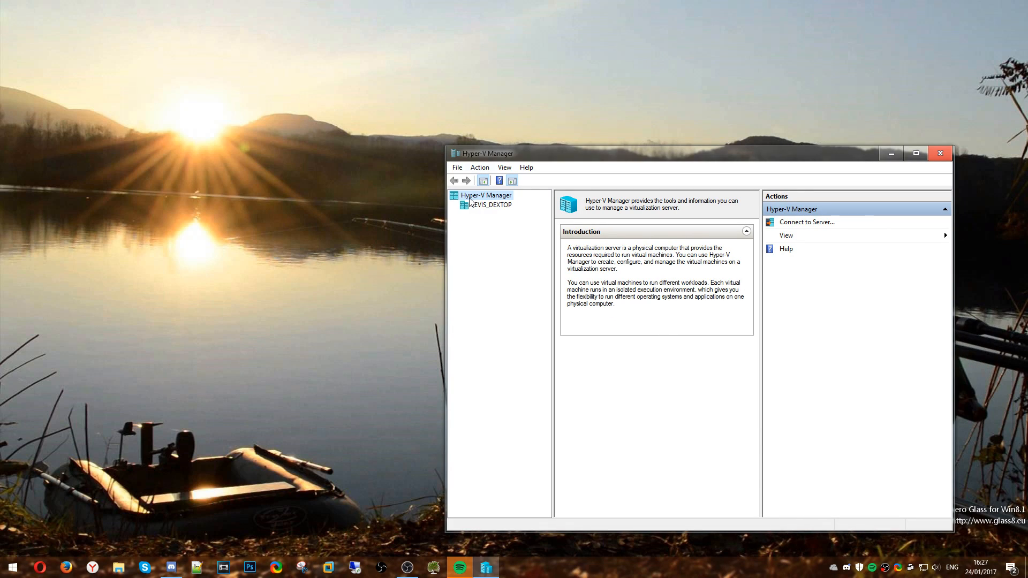
click(482, 207)
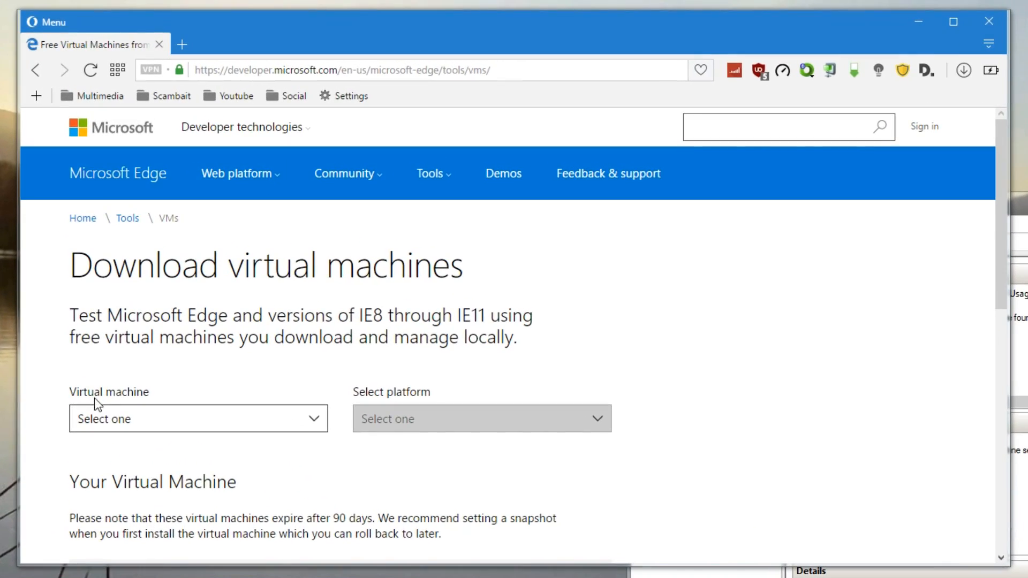
Step: On Microsoft's virtual machines page in the browser, download the Microsoft Edge on Win 10 Stable (14.14393) zip for HyperV (Windows) to the Desktop
click(96, 424)
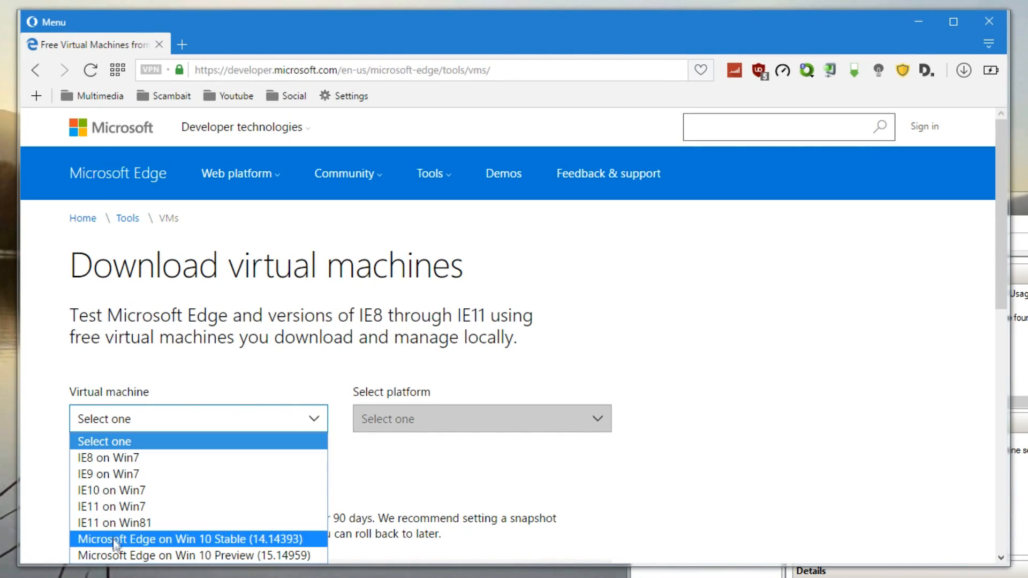
click(137, 539)
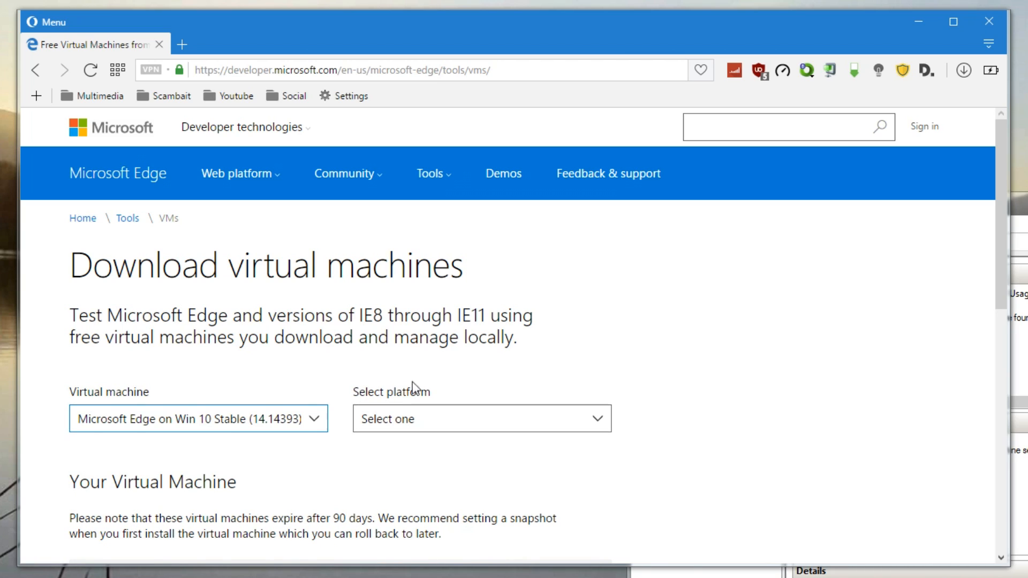
click(403, 422)
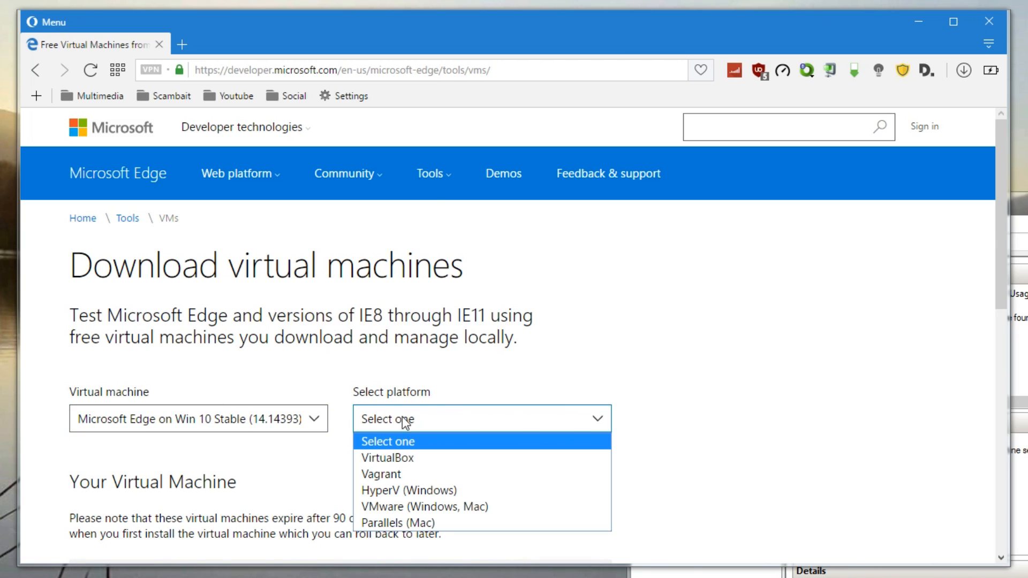
click(399, 490)
scroll(388, 493, down, 4)
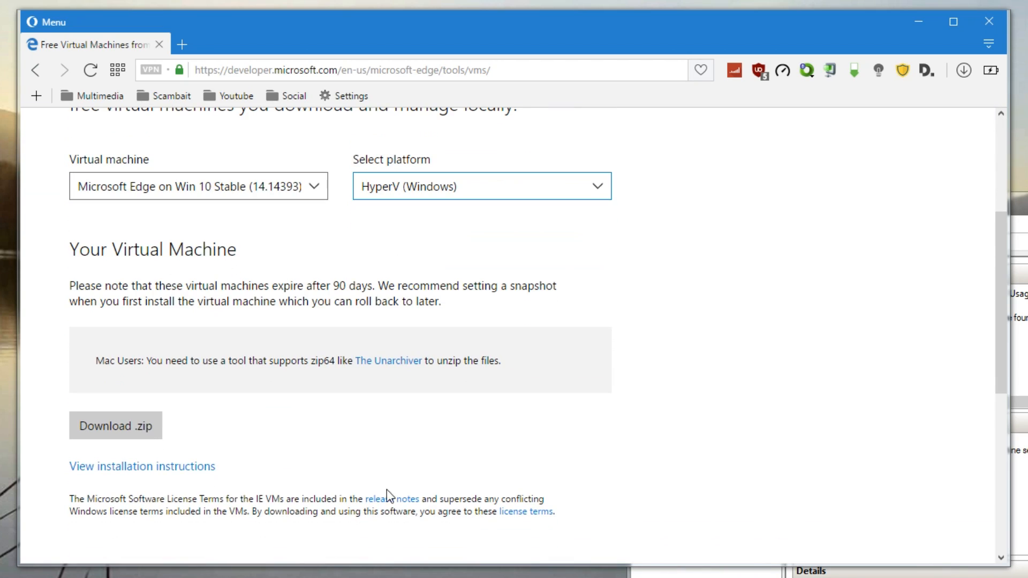
click(124, 422)
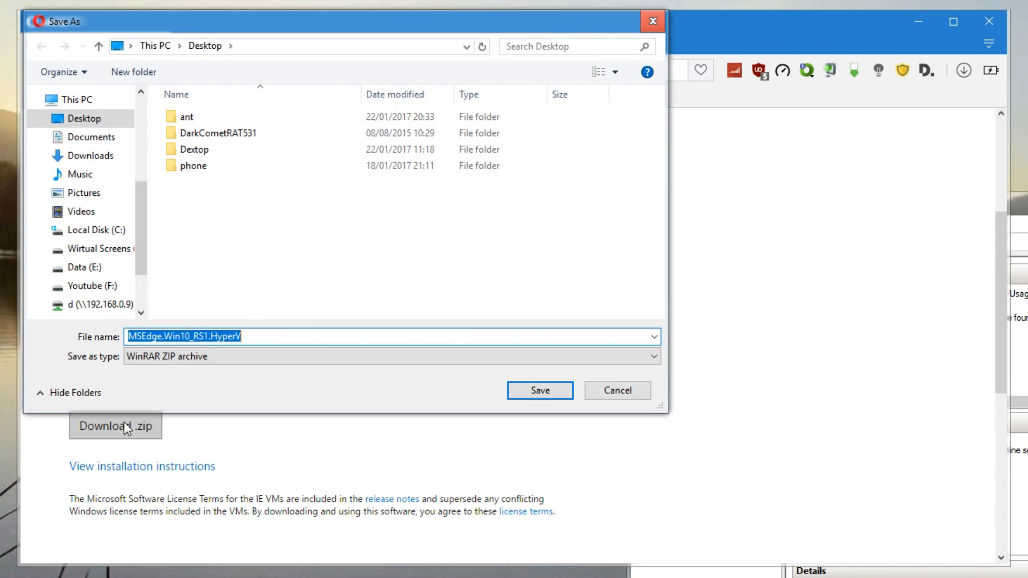
click(535, 391)
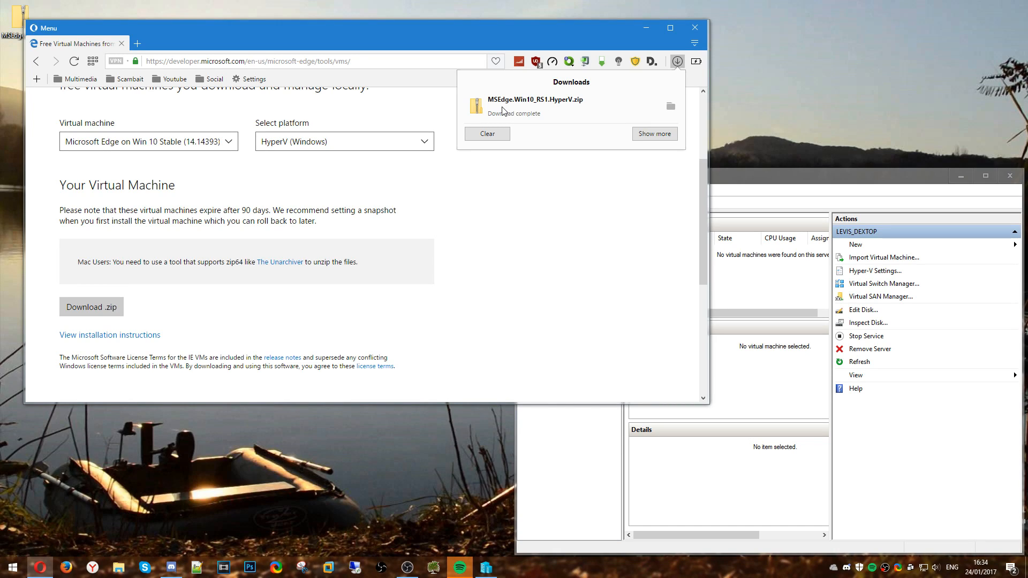
Step: Open the downloaded MSEdge.Win10_RS1.HyperV archive and extract it to a desktop folder of the same name
click(502, 110)
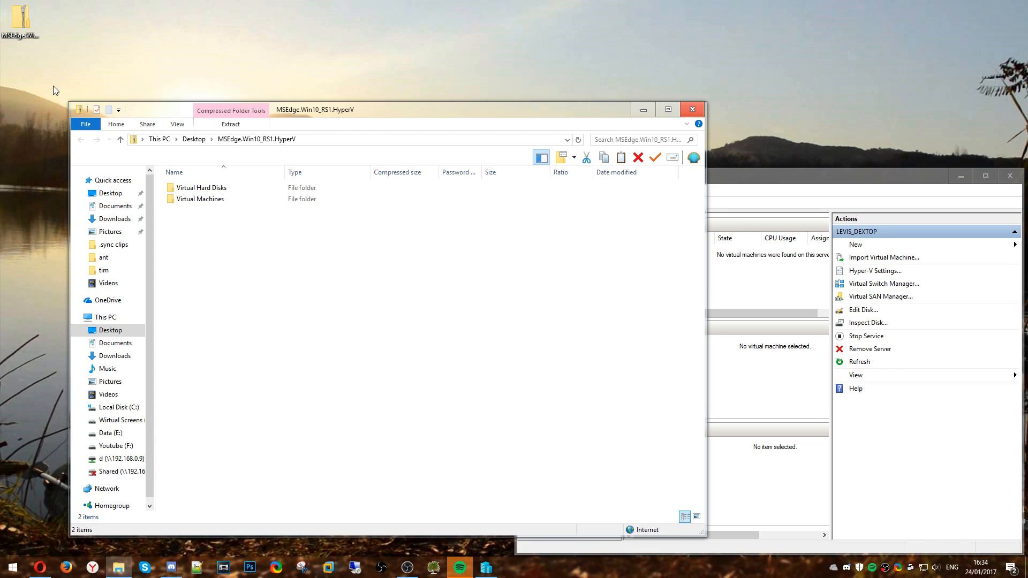
right_click(31, 24)
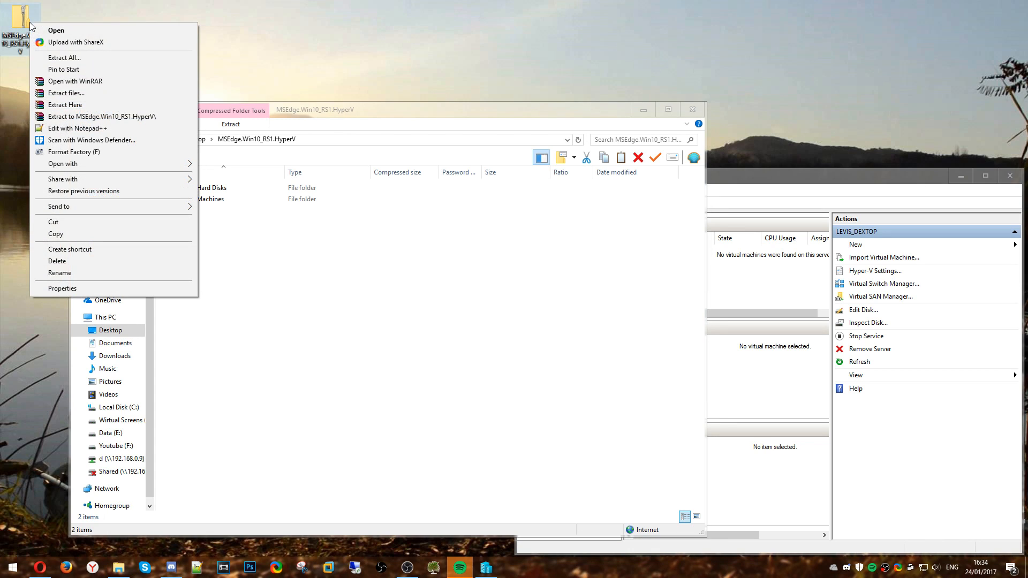
click(98, 116)
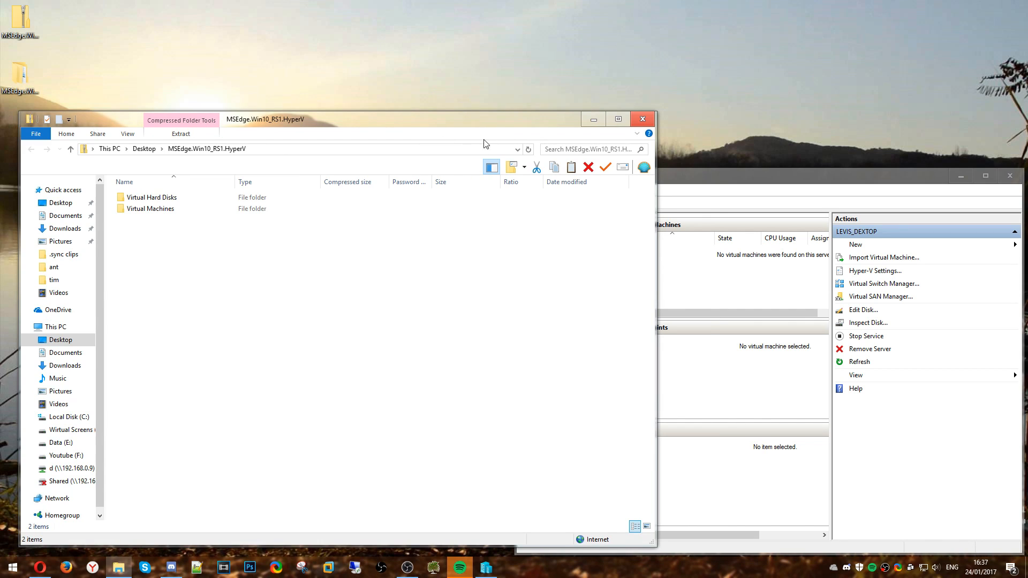
Step: Close the archive window, open the extracted MSEdge.Win10_RS1.HyperV folder and select its two subfolders
click(641, 119)
click(24, 75)
double_click(24, 74)
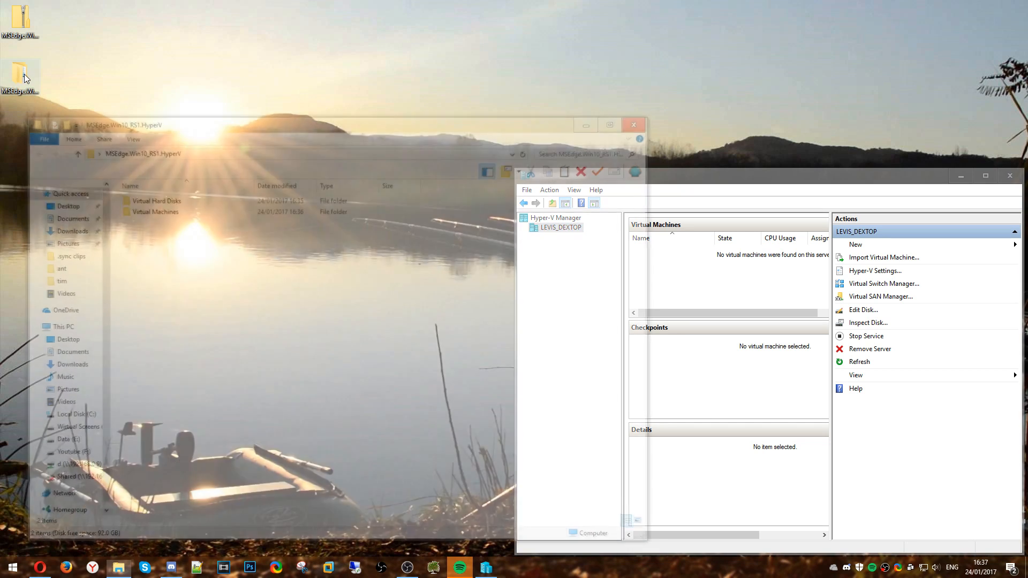
drag(172, 235, 141, 174)
Step: Start importing a virtual machine in Hyper-V Manager, using the extracted MSEdge.Win10_RS1.HyperV folder on the Desktop as its location
click(707, 169)
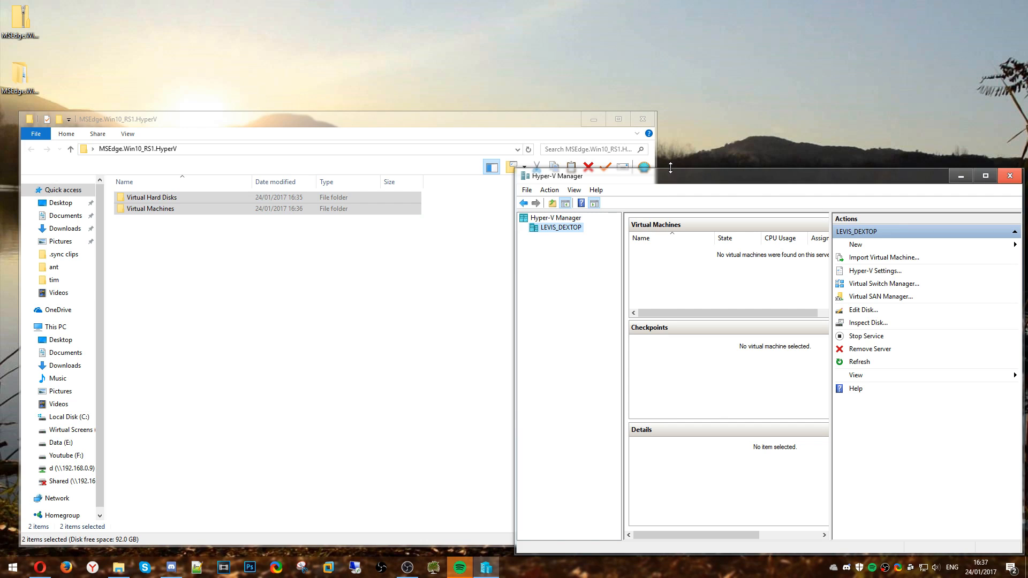
click(902, 259)
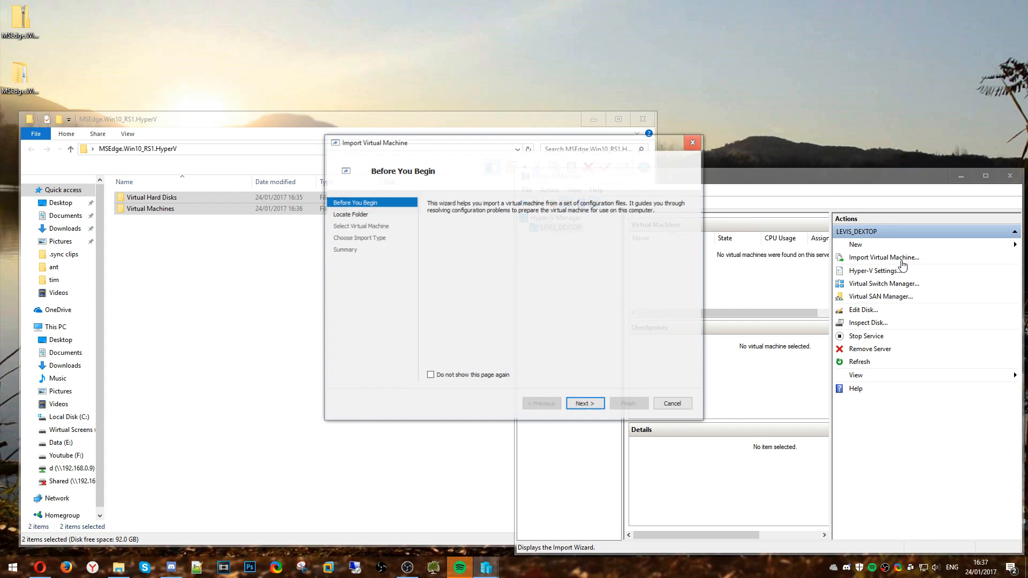
click(585, 404)
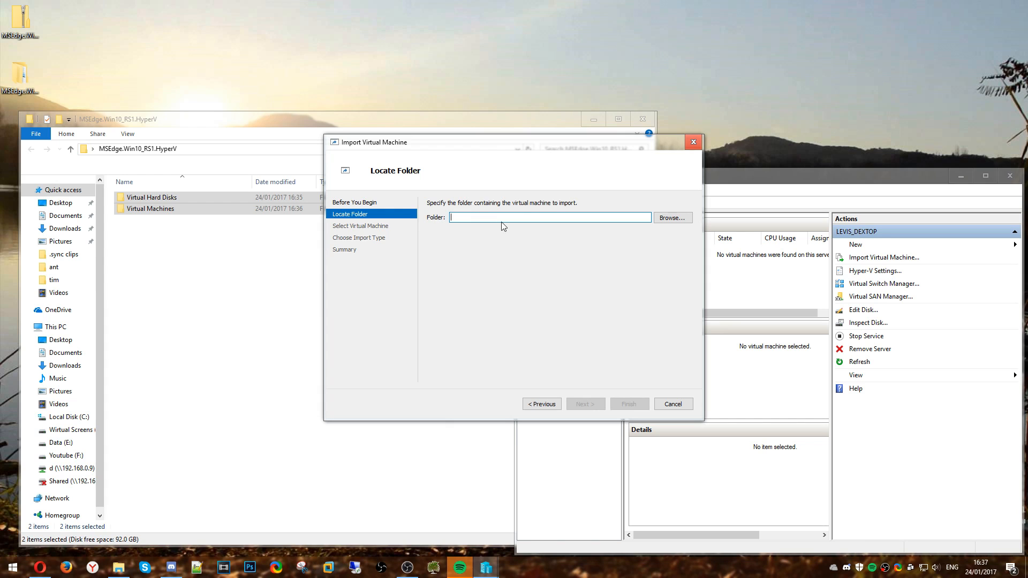
click(672, 217)
double_click(454, 236)
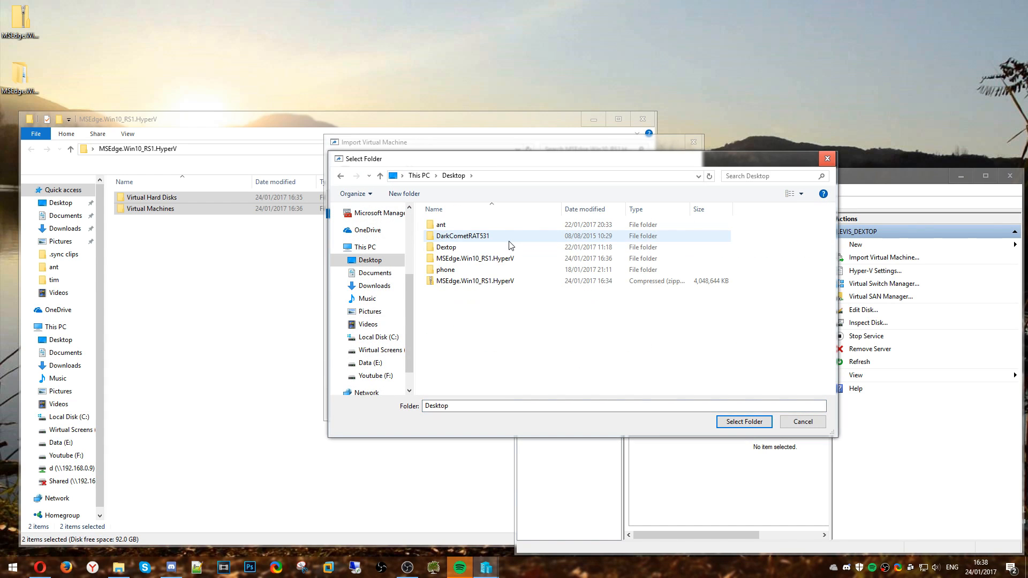
click(476, 259)
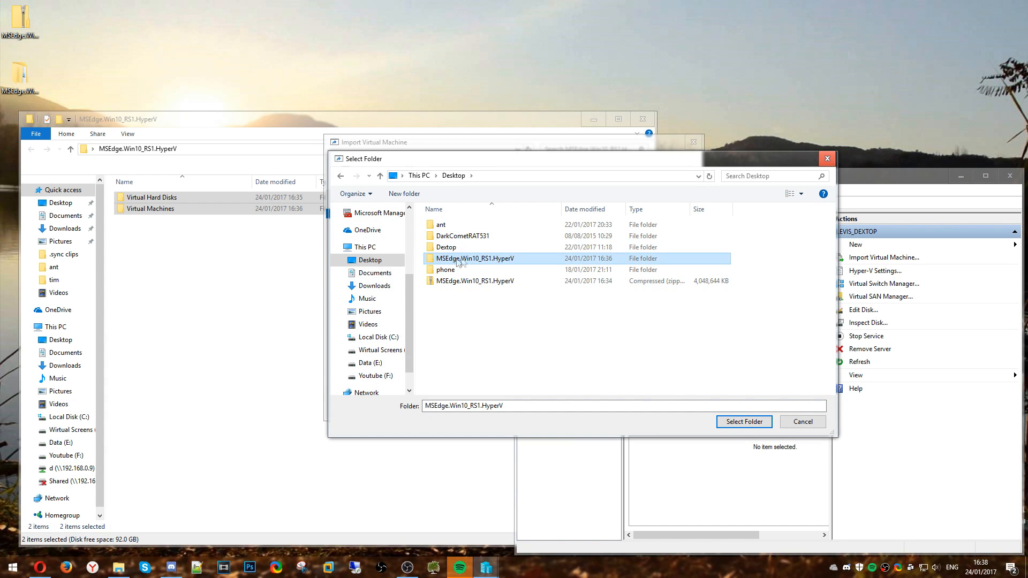
click(745, 420)
click(585, 403)
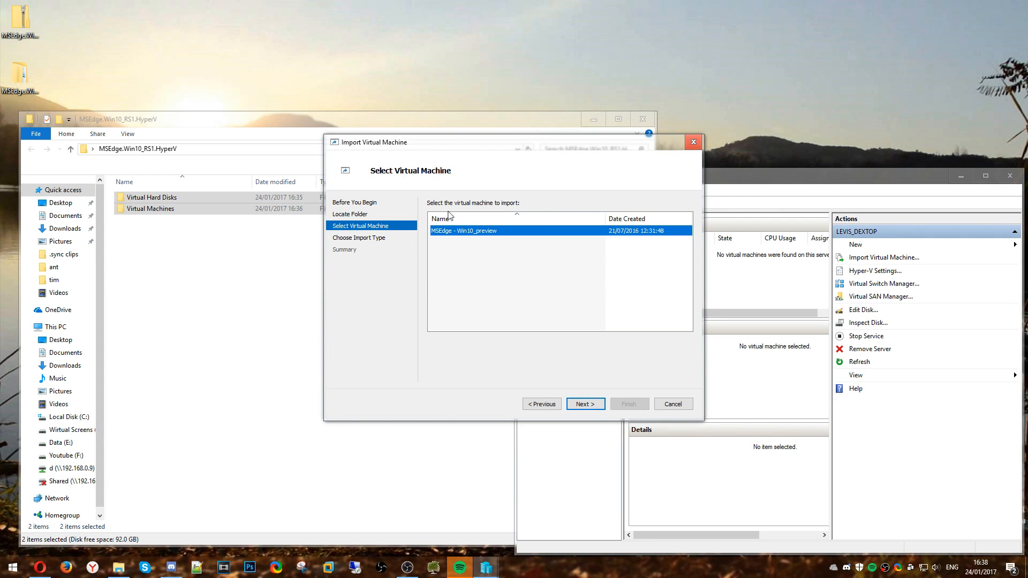
Step: Import MSEdge - Win10_preview by registering it in-place, with its network connection left as Not Connected
click(581, 403)
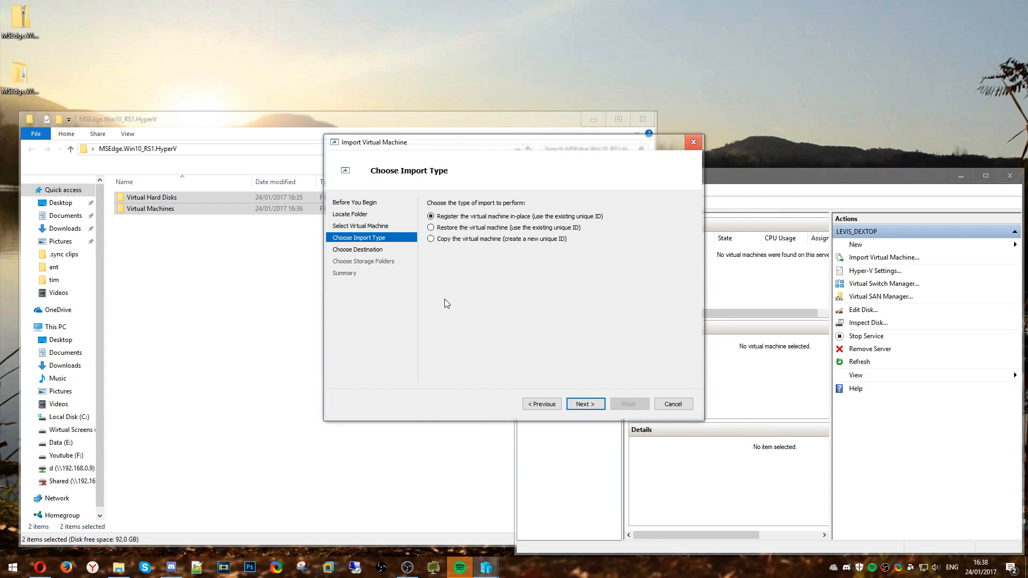
click(588, 406)
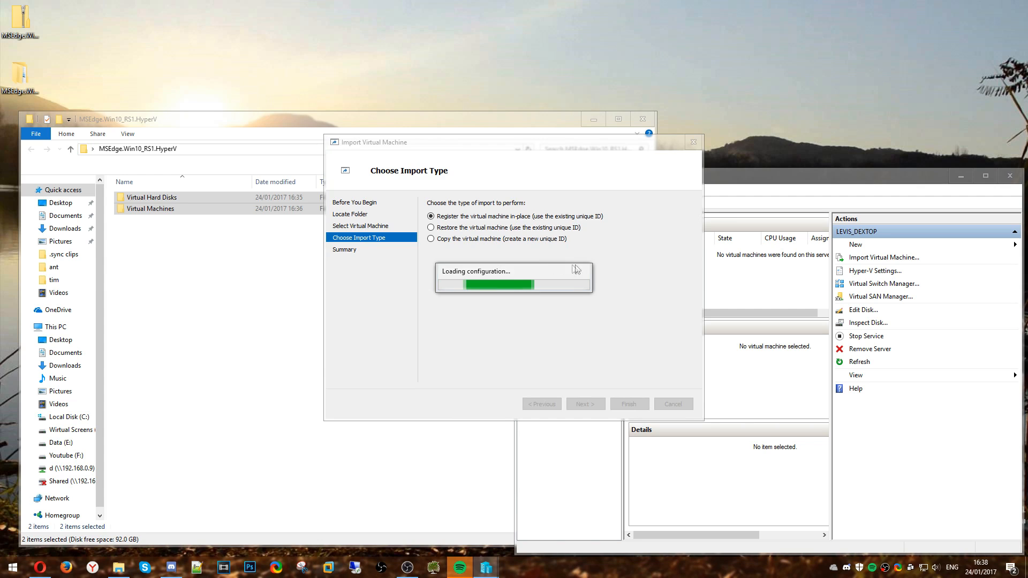
click(484, 266)
click(492, 270)
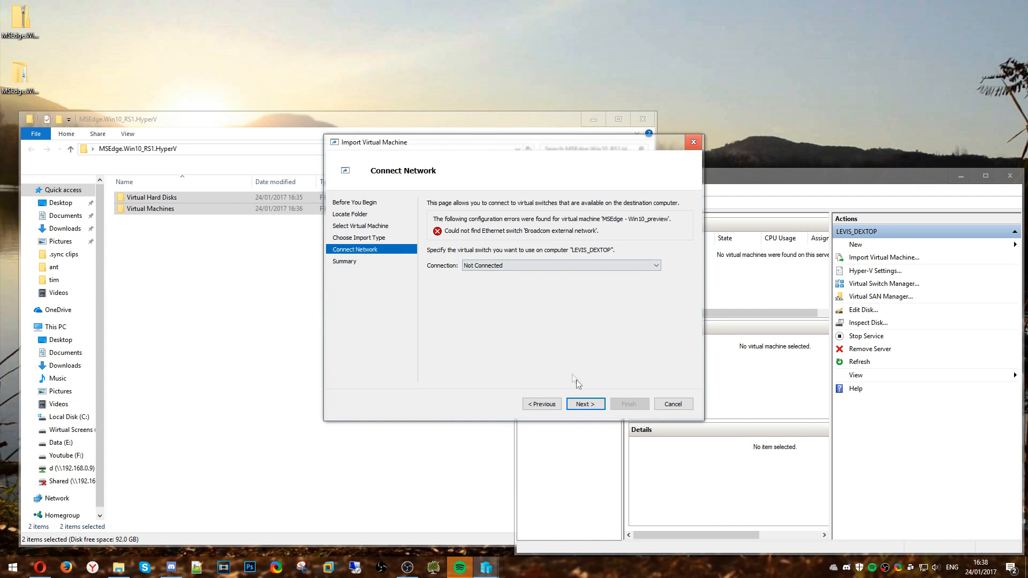
click(581, 404)
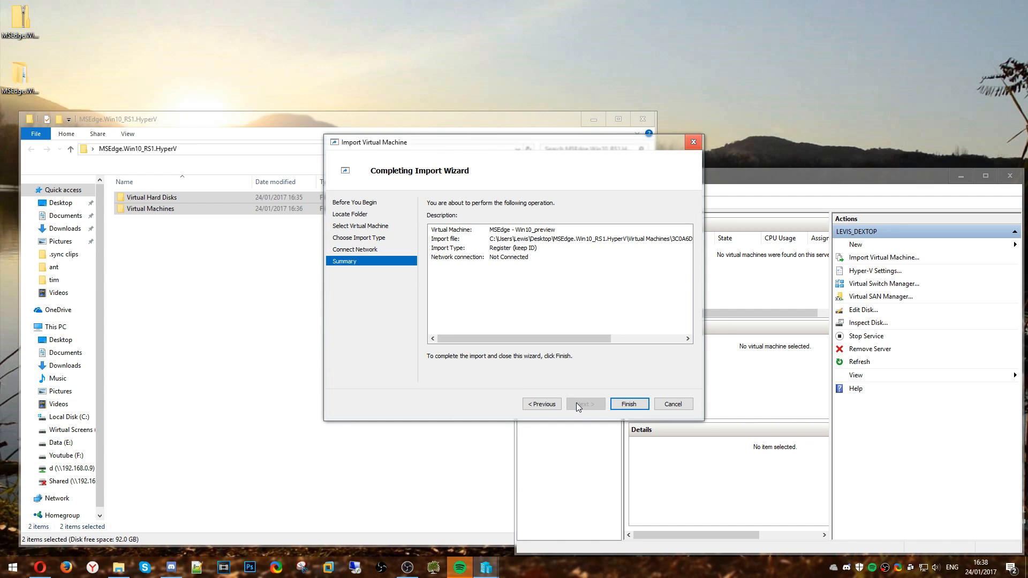
click(629, 405)
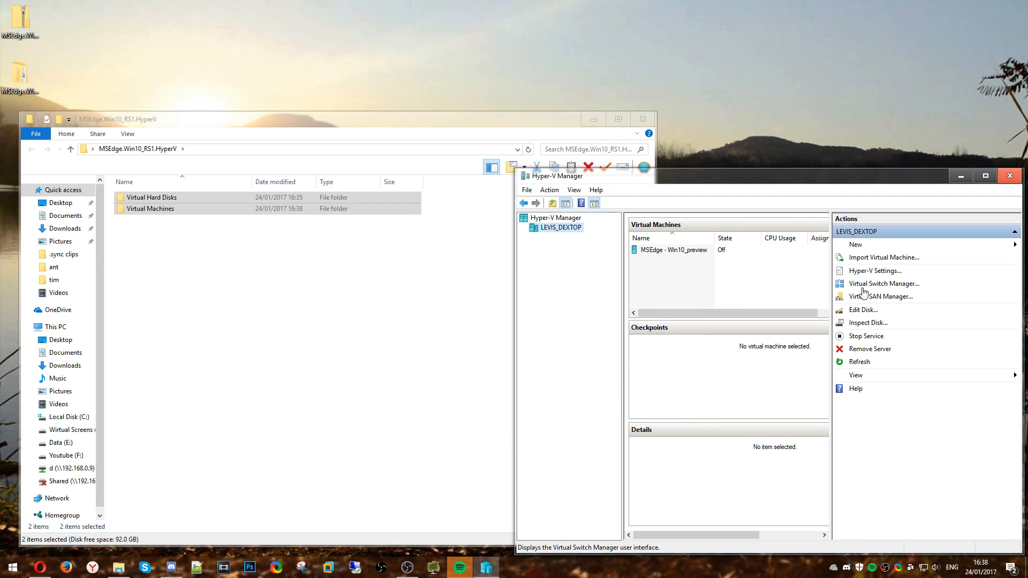
Step: Create an external virtual switch named New Virtual Switch on the Killer e2200 Gigabit Ethernet Controller #2, accepting the network disruption
click(885, 287)
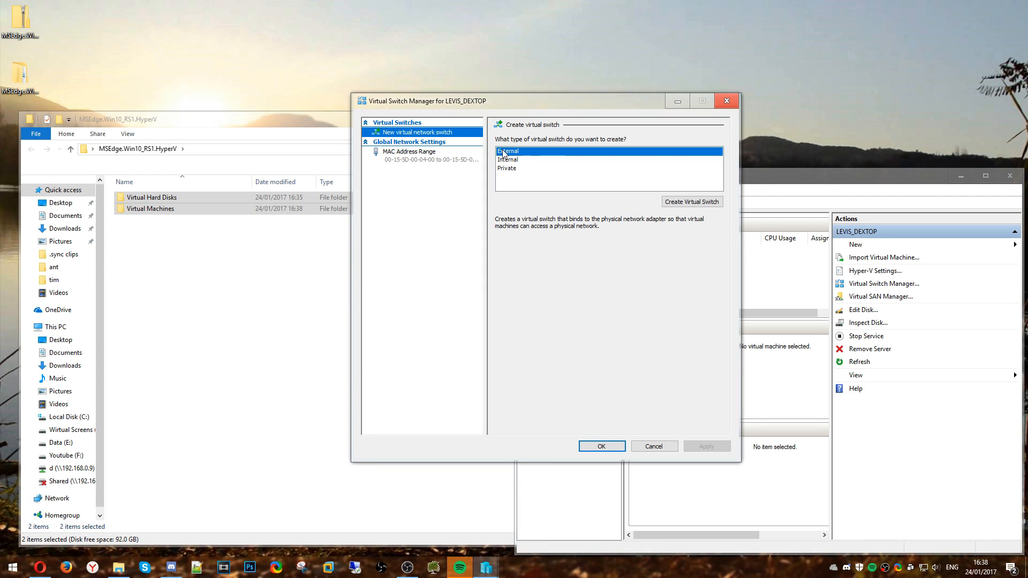
click(692, 202)
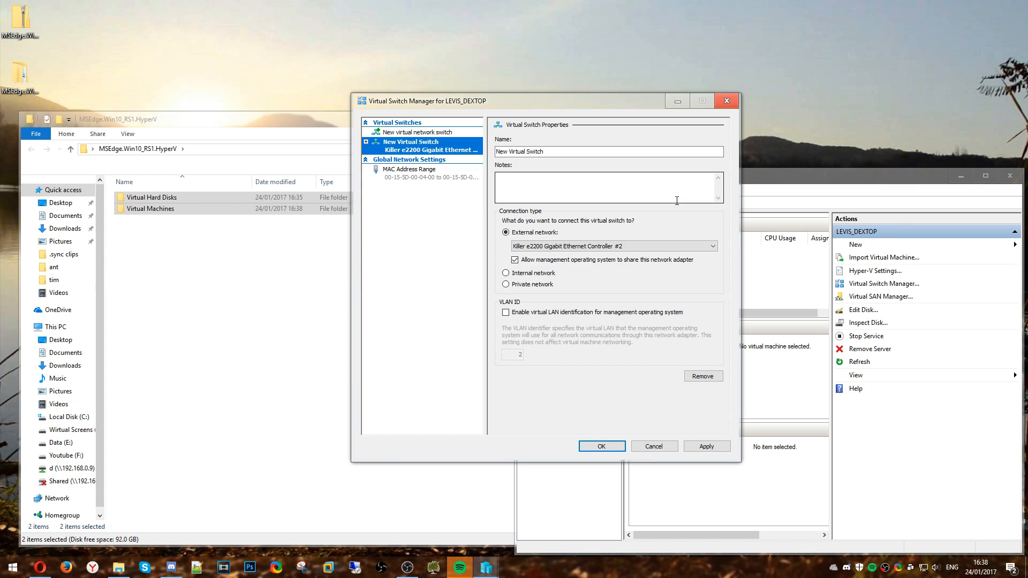
click(572, 153)
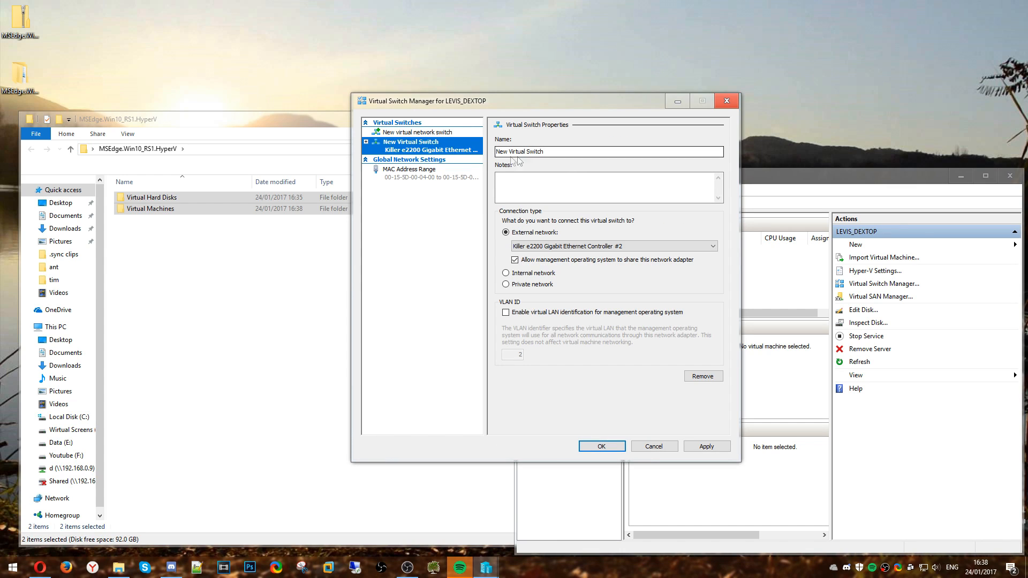
click(706, 445)
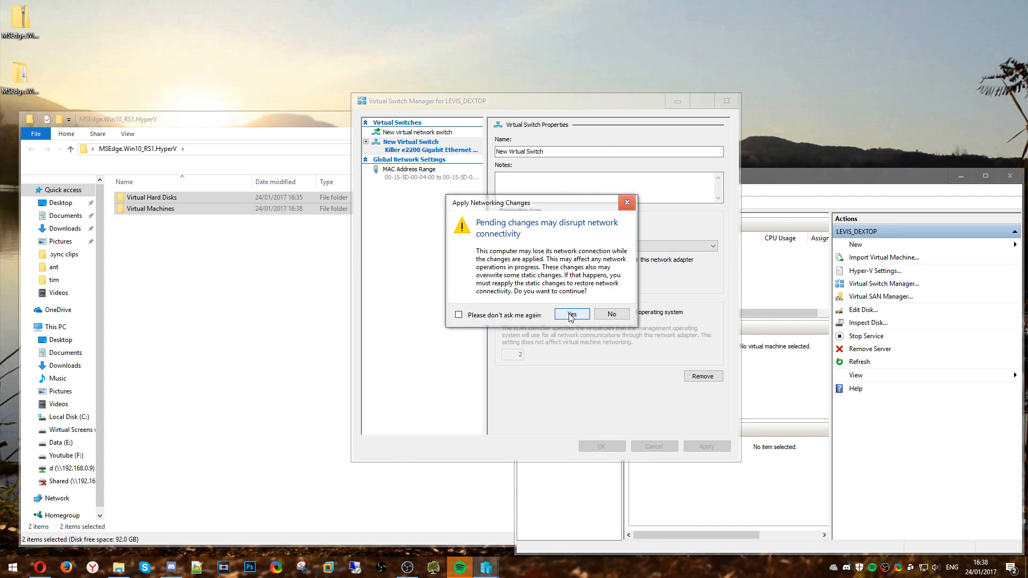
click(572, 314)
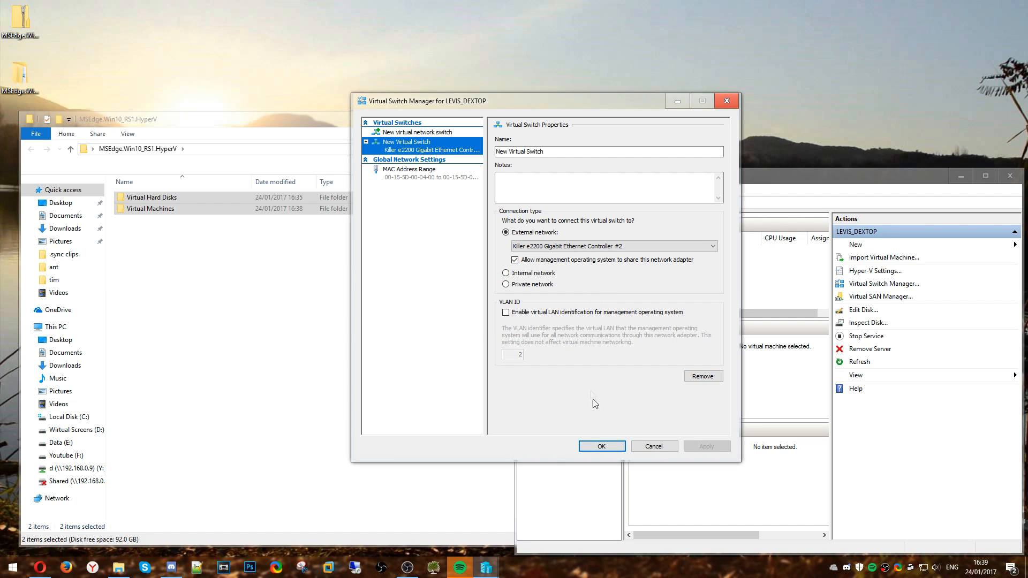
click(594, 446)
Step: Connect the network adapter of the MSEdge - Win10_preview virtual machine to New Virtual Switch in its settings
right_click(707, 253)
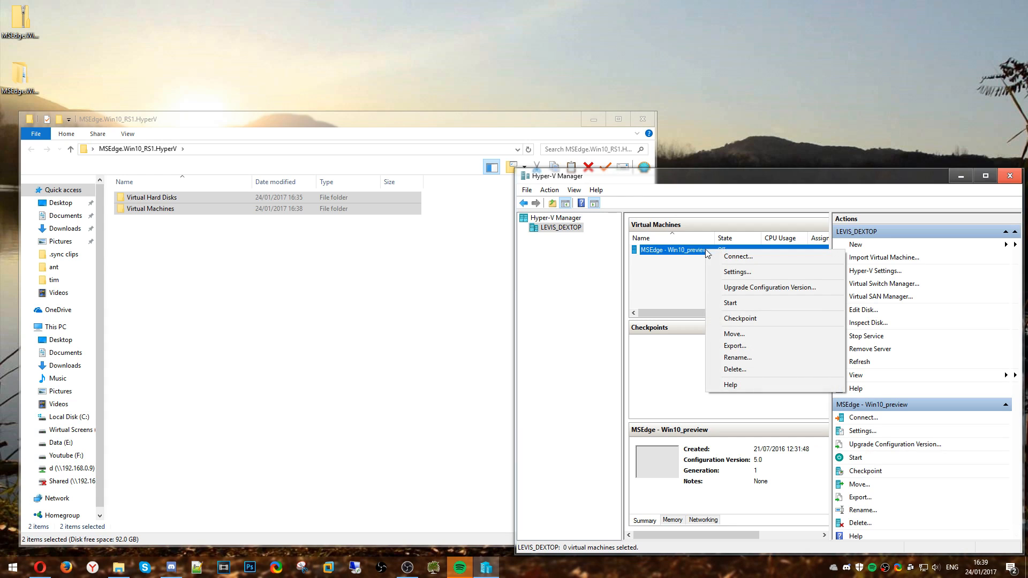
click(735, 271)
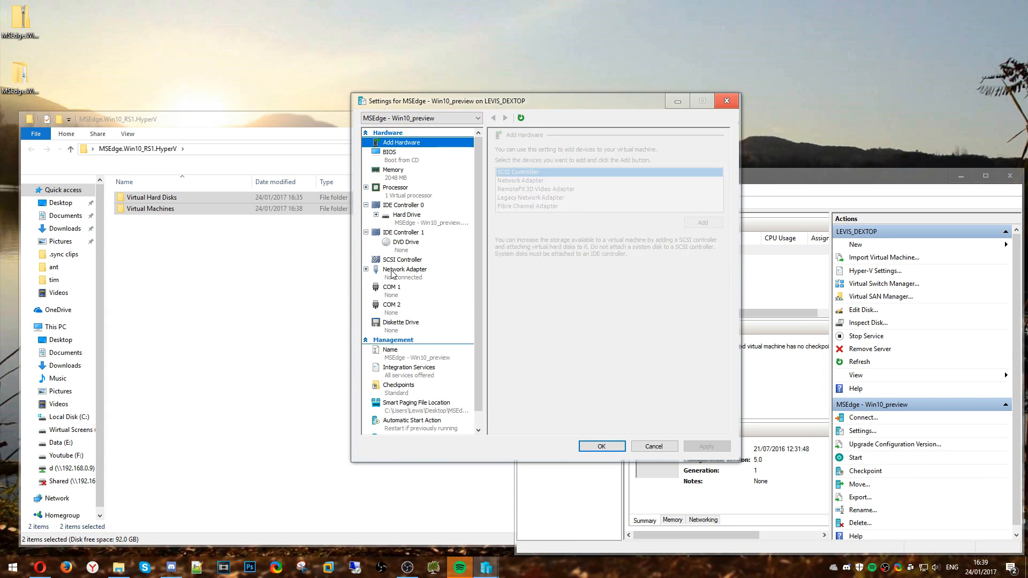
click(388, 272)
click(508, 170)
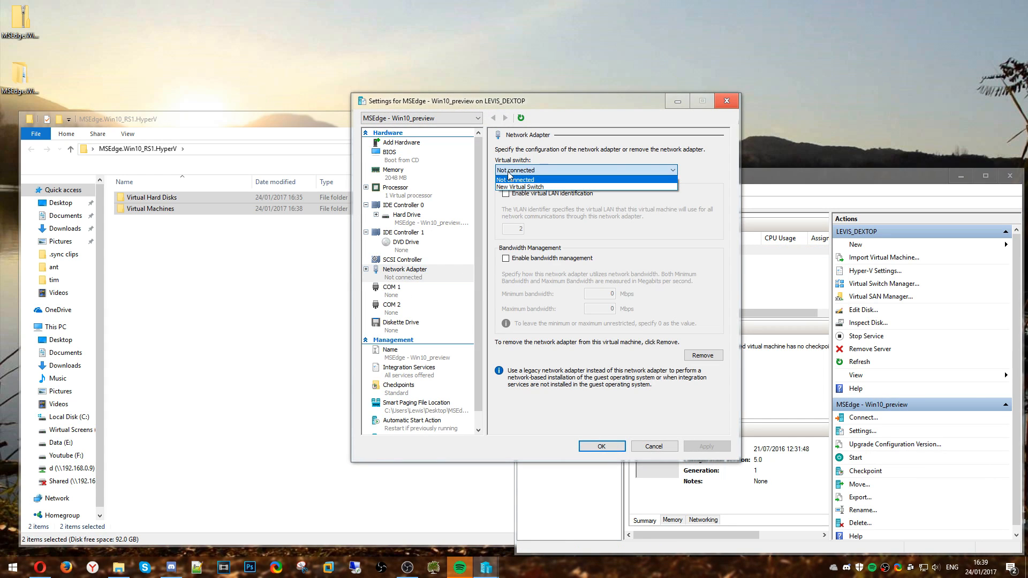
click(508, 186)
click(615, 444)
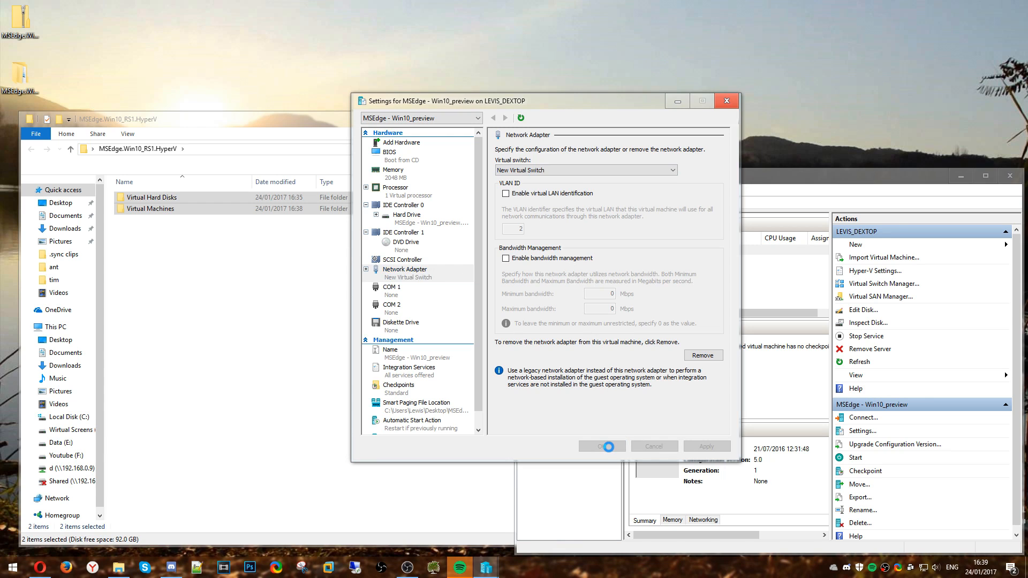
Step: Connect to the MSEdge - Win10_preview virtual machine and start it
right_click(688, 254)
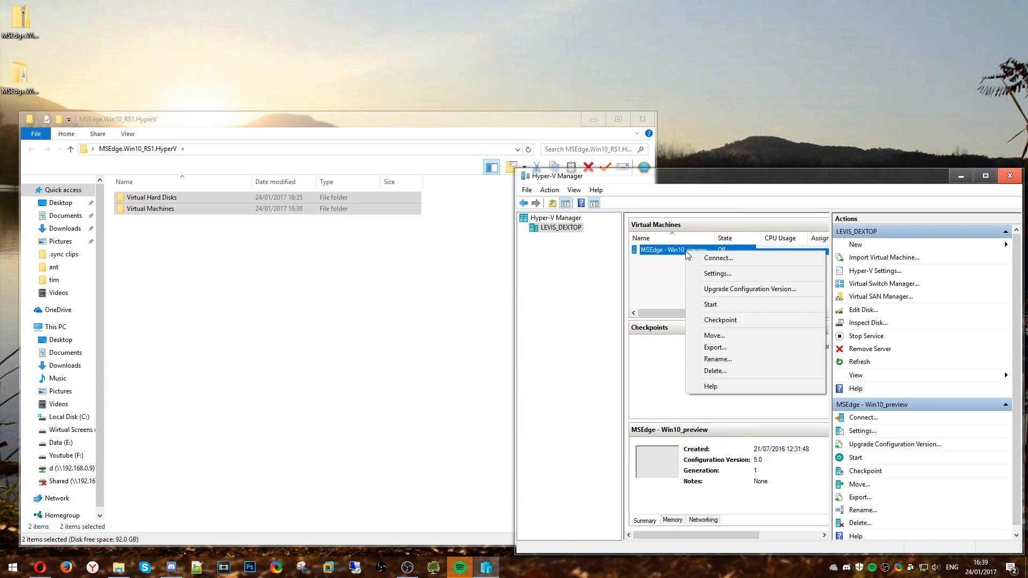
click(712, 259)
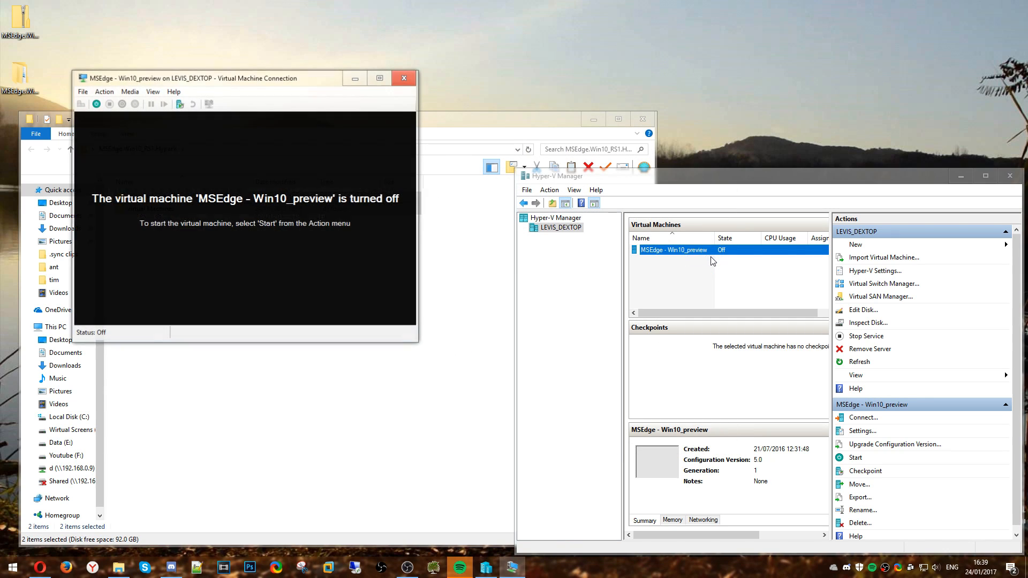
click(105, 91)
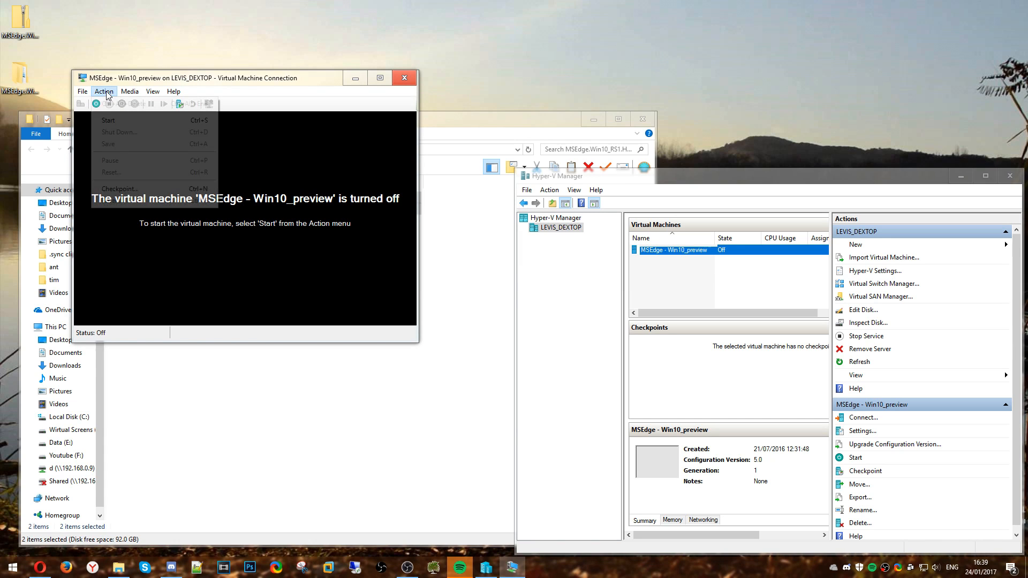
click(108, 119)
Step: Minimize the folder and Hyper-V Manager windows and move the virtual machine's window toward the middle of the desktop
click(593, 120)
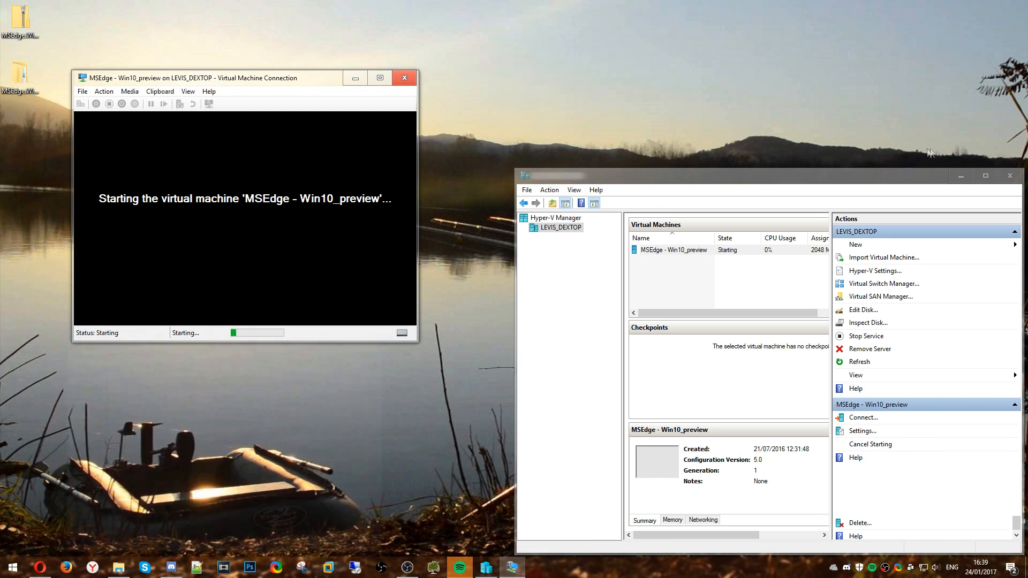
click(961, 176)
drag(312, 79, 422, 78)
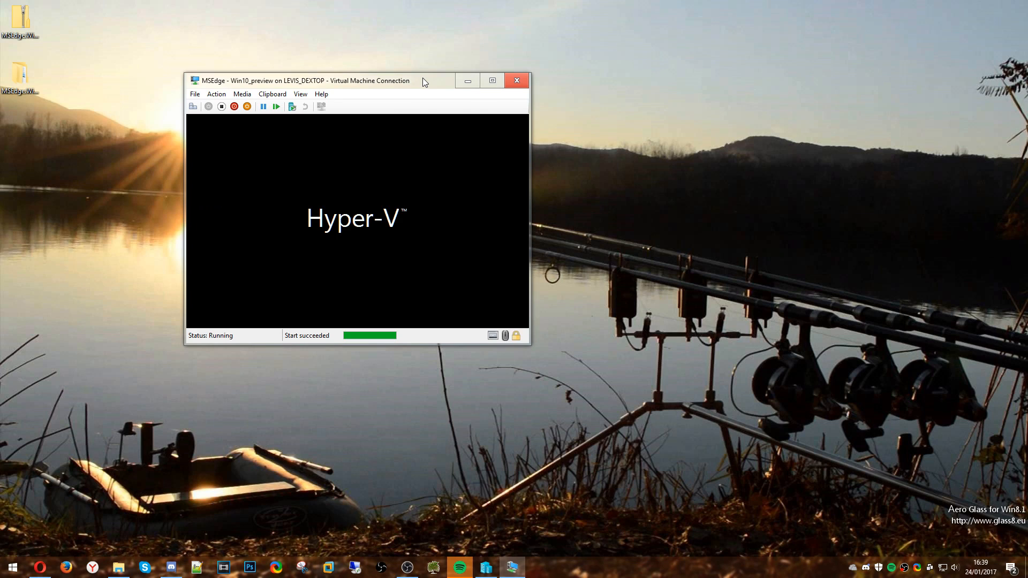
drag(423, 85, 444, 57)
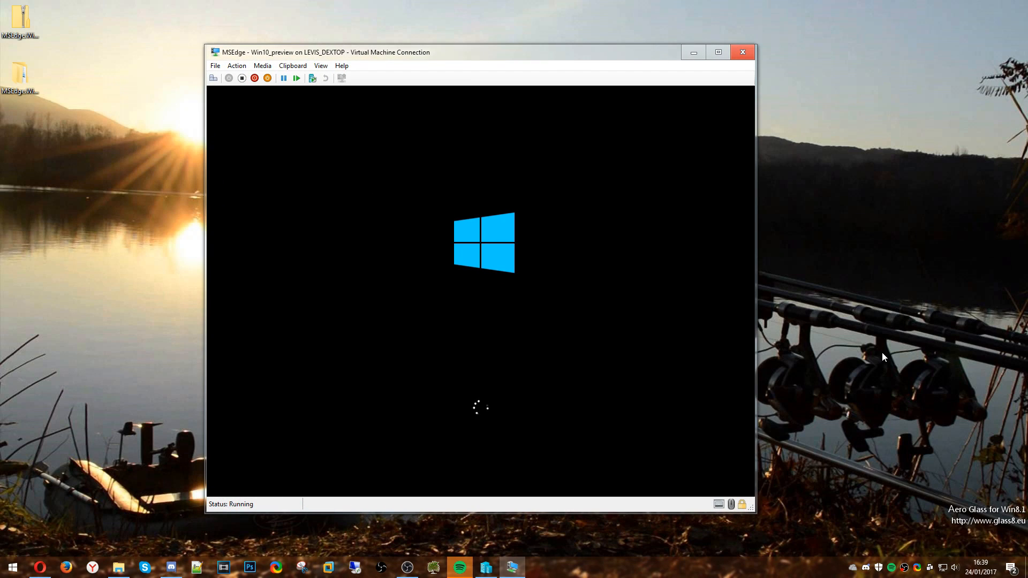
Step: Dismiss the virtual machine's lock screen and bring up the account password noted in Notepad++, enlarging the text
click(517, 326)
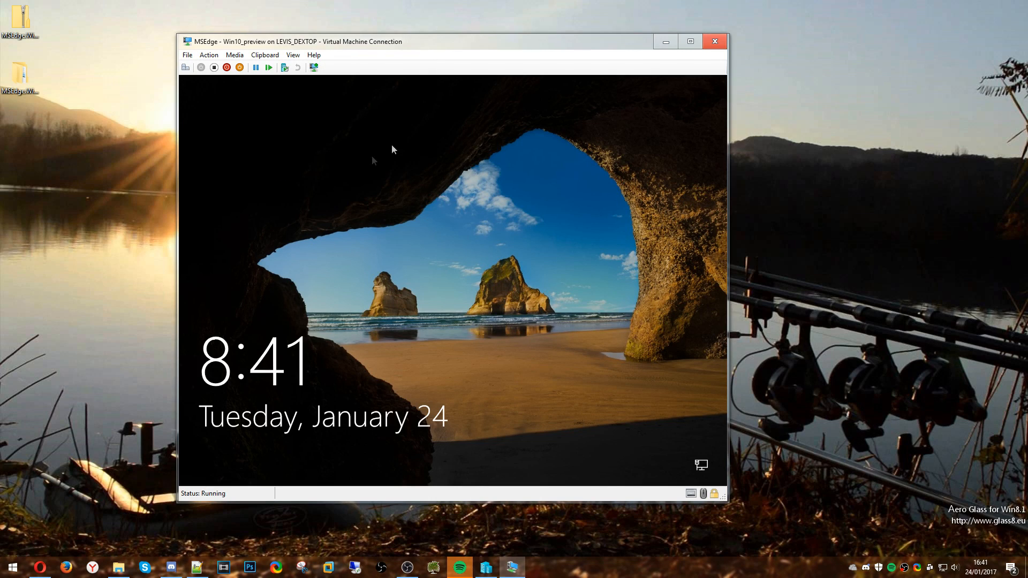
click(396, 158)
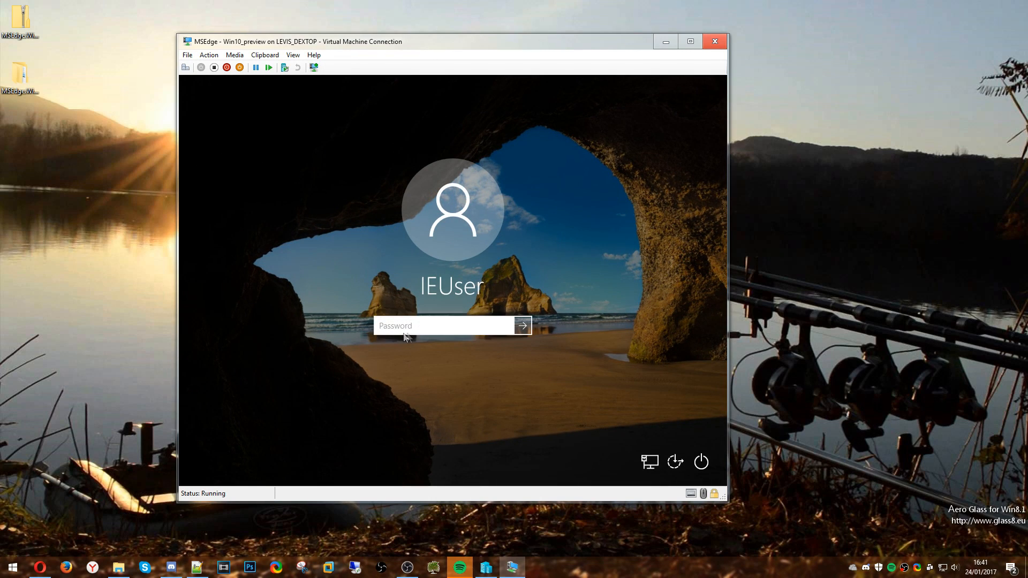
key(alt+Tab)
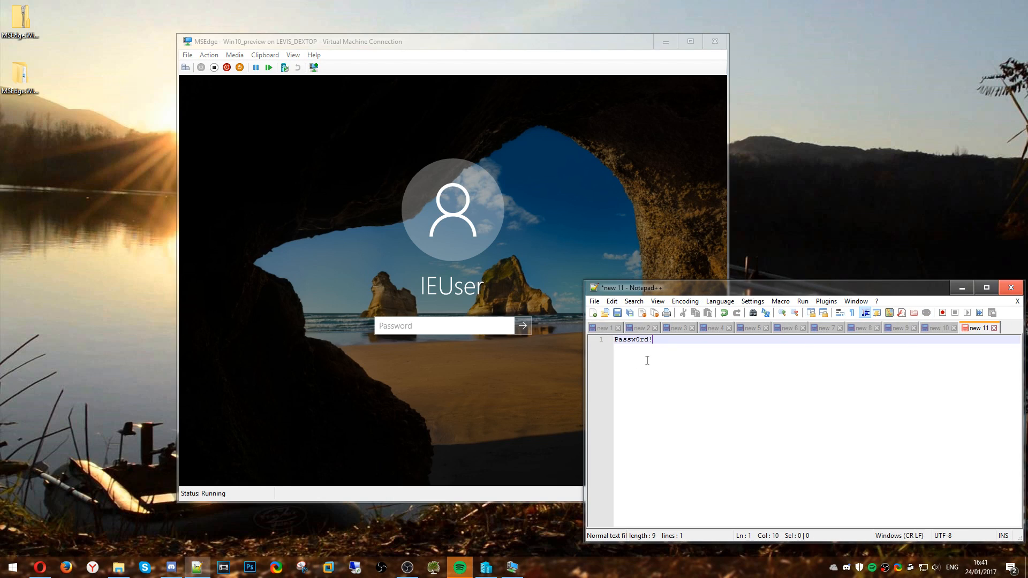
ctrl+scroll(647, 360, up, 6)
click(693, 351)
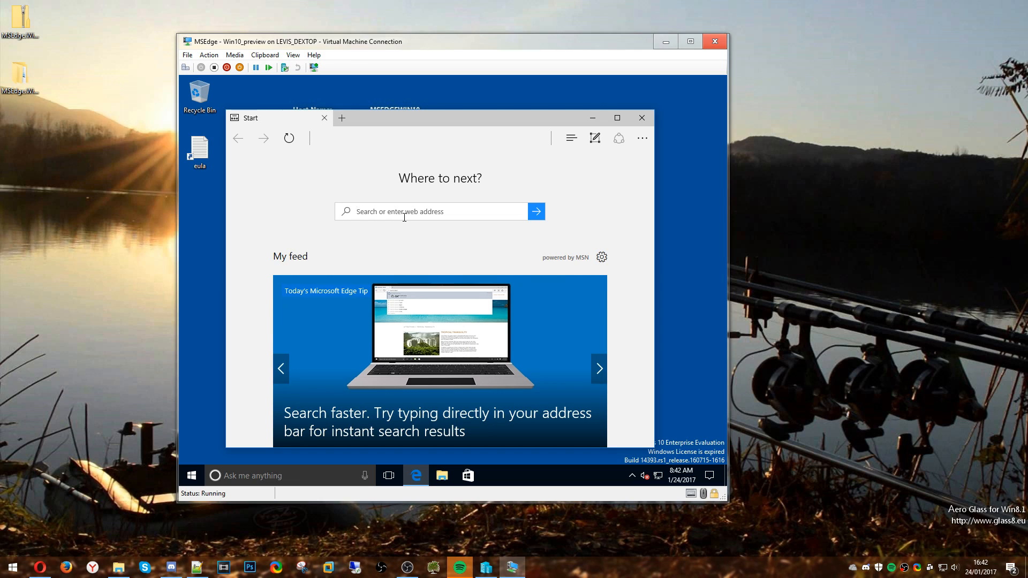
Step: Search Edge for a black image, set HD-Black-Background.jpg as the virtual machine's desktop background, closing the Pictures and browser windows
text(bal)
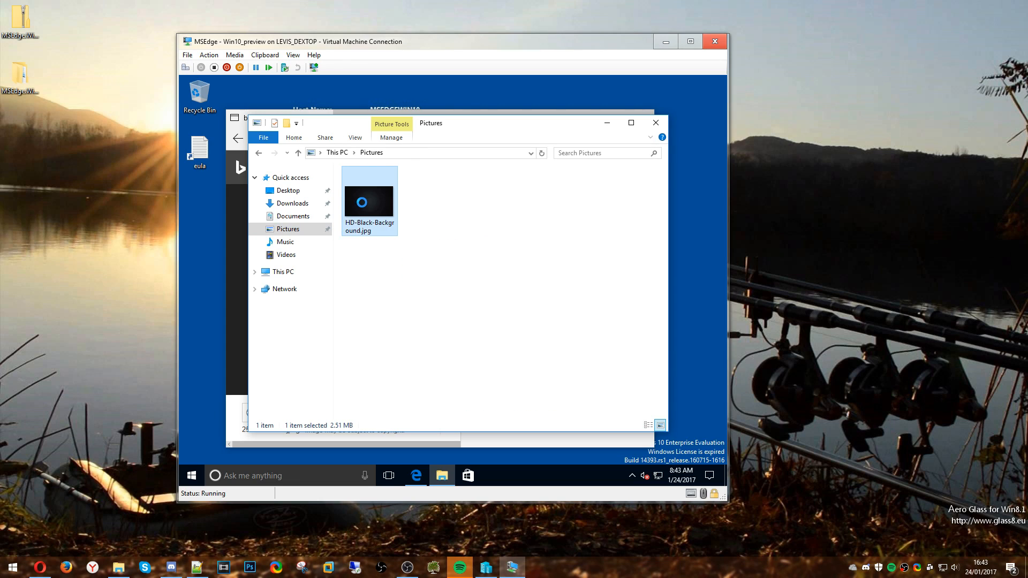
right_click(353, 202)
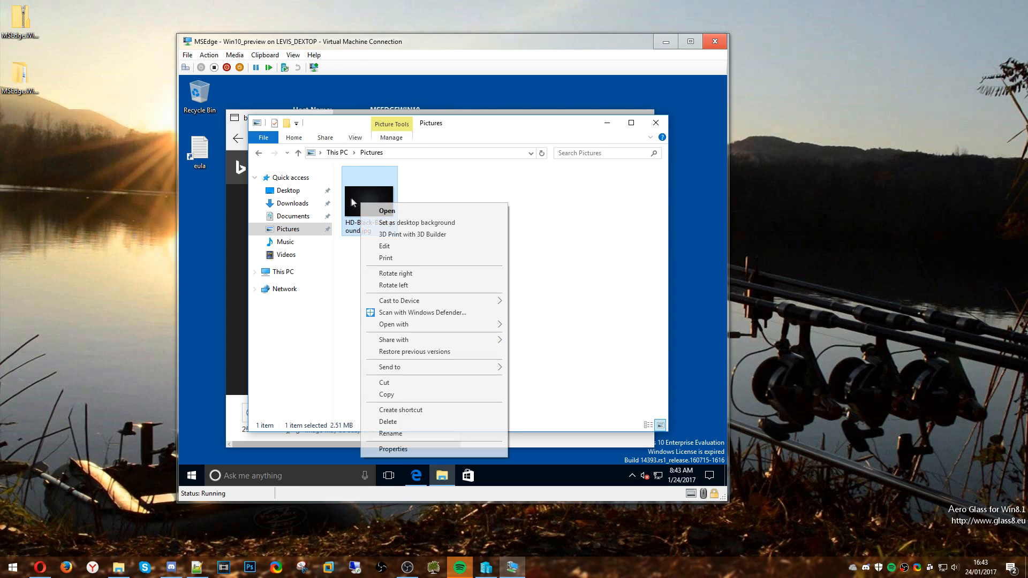
click(394, 222)
click(657, 124)
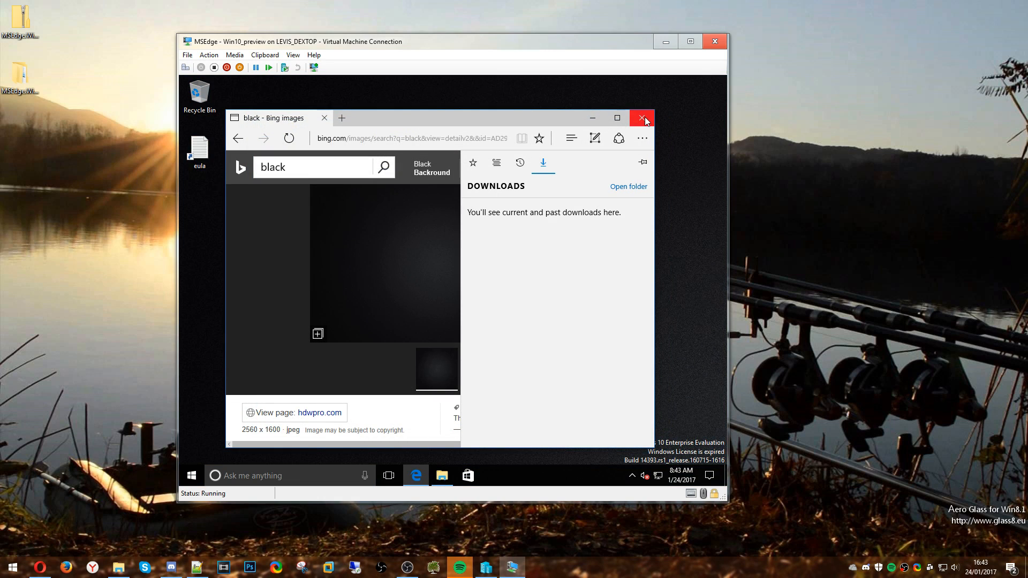
click(647, 117)
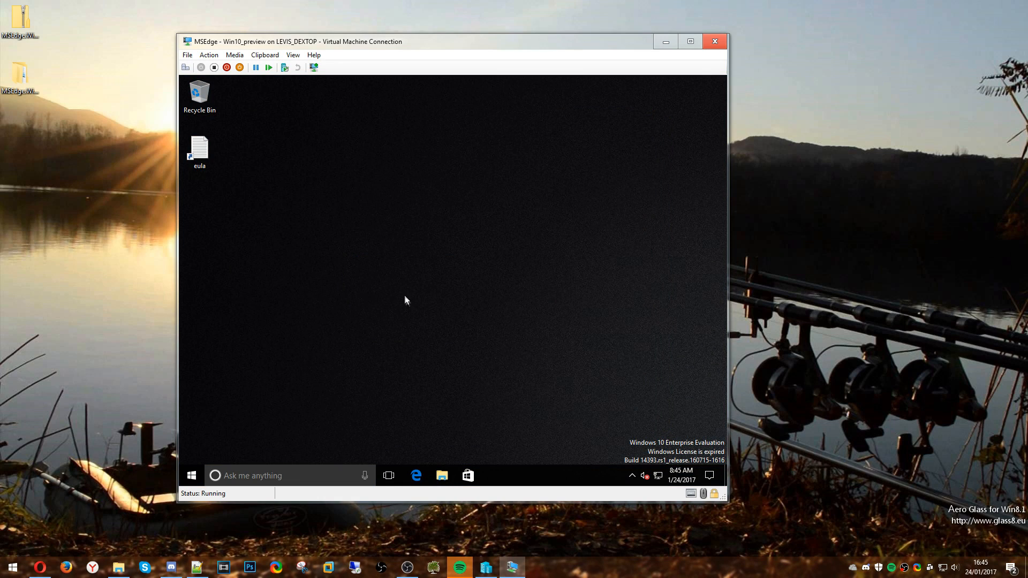
Step: Run syskey inside the virtual machine and allow the SAM Lock Tool to make changes
key(super+r)
text(syskey)
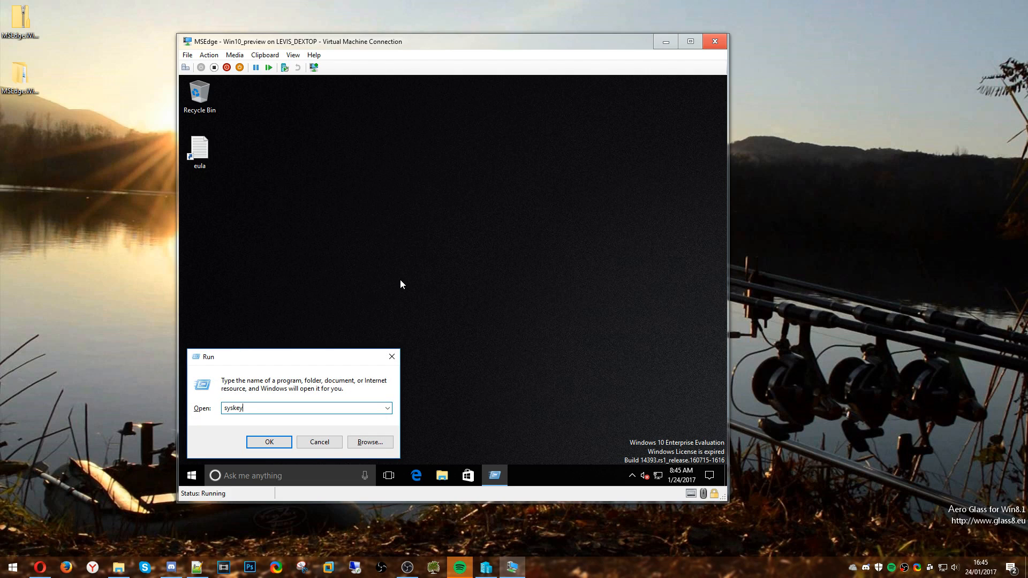
key(Return)
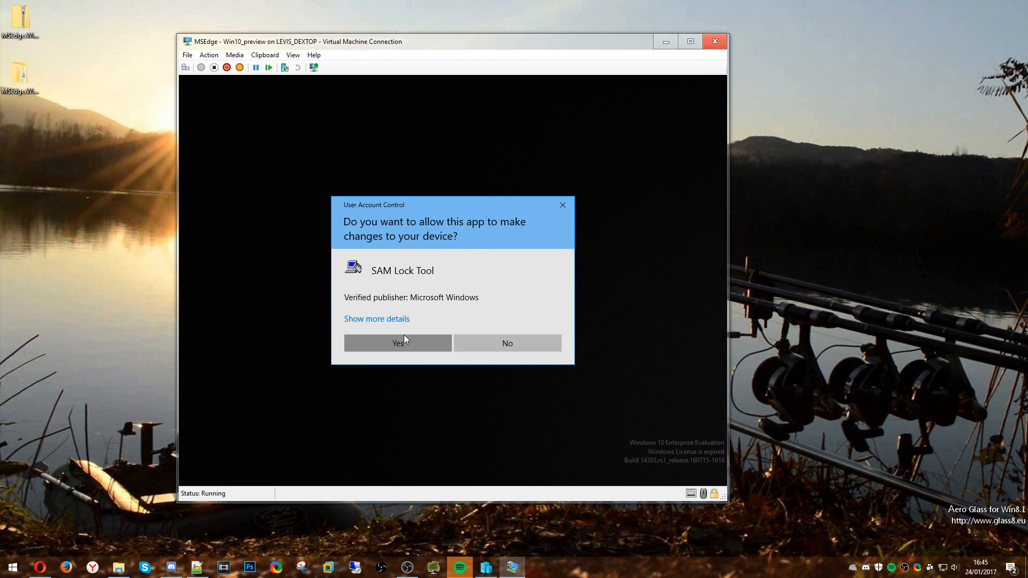
click(403, 337)
Step: Set the account database startup key to Password Startup, entering and confirming the startup password
click(372, 228)
click(334, 193)
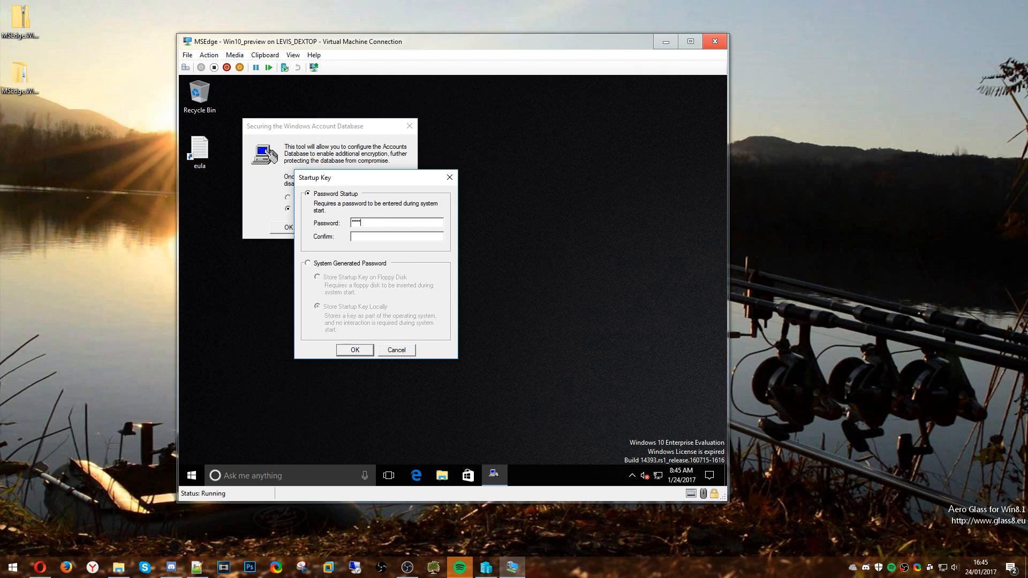
click(355, 349)
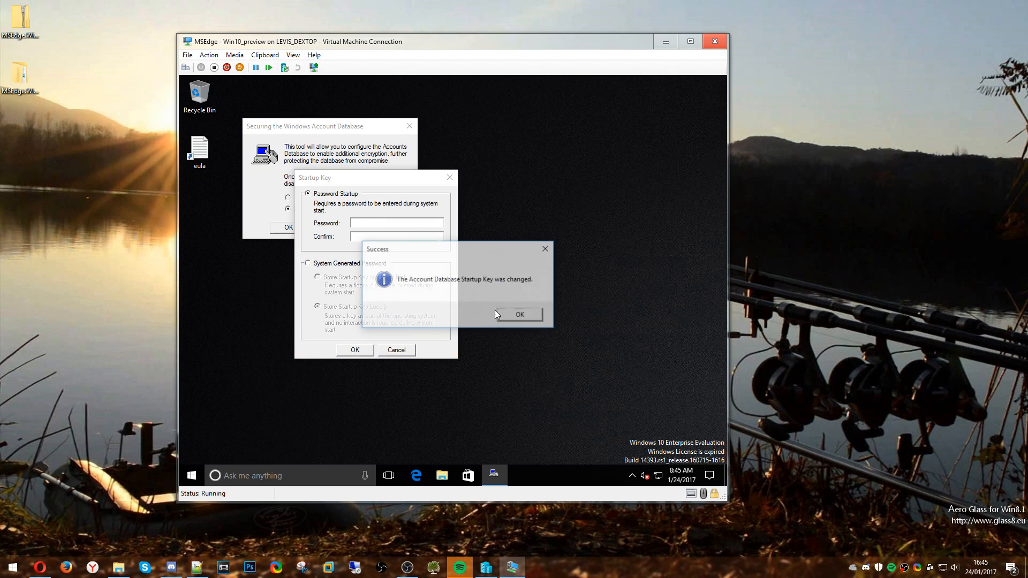
click(517, 314)
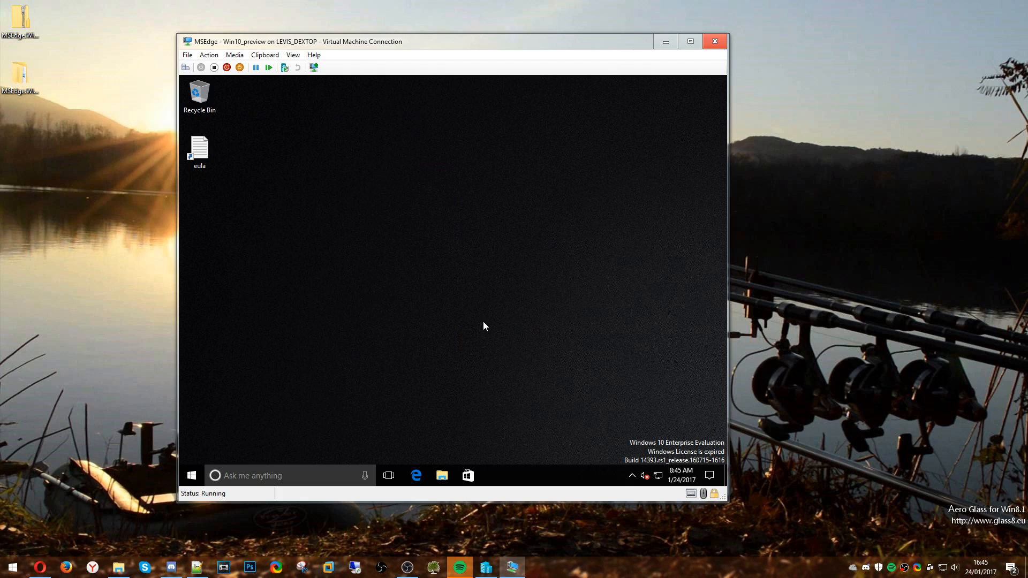